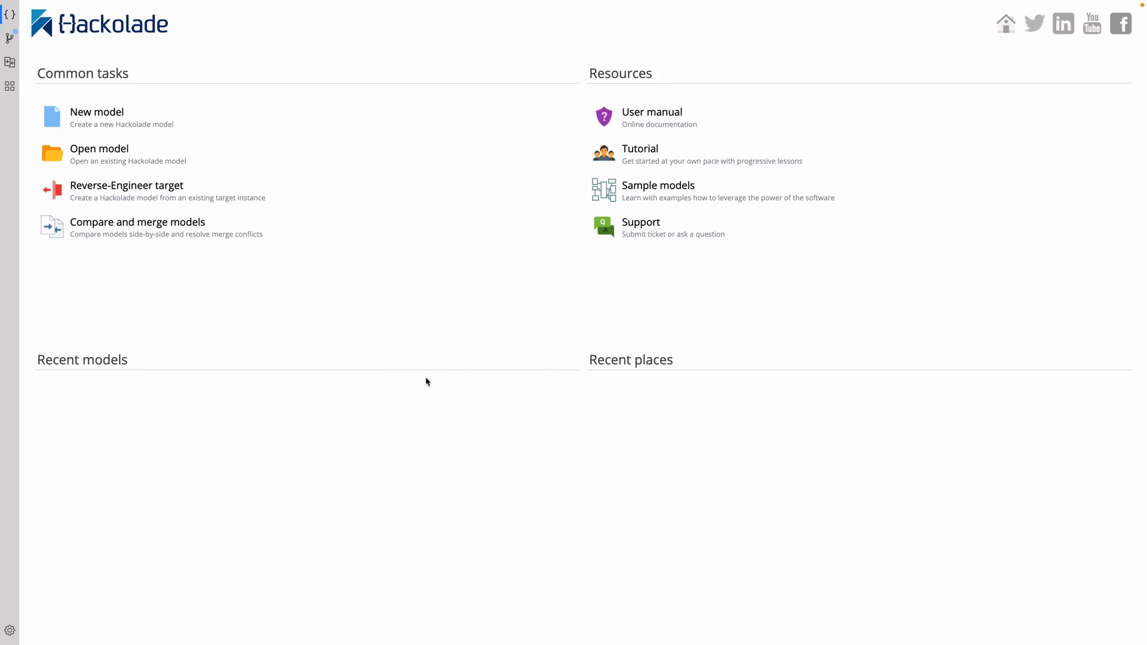
Create a new data model with MongoDB v5.0 as the target.
click(85, 118)
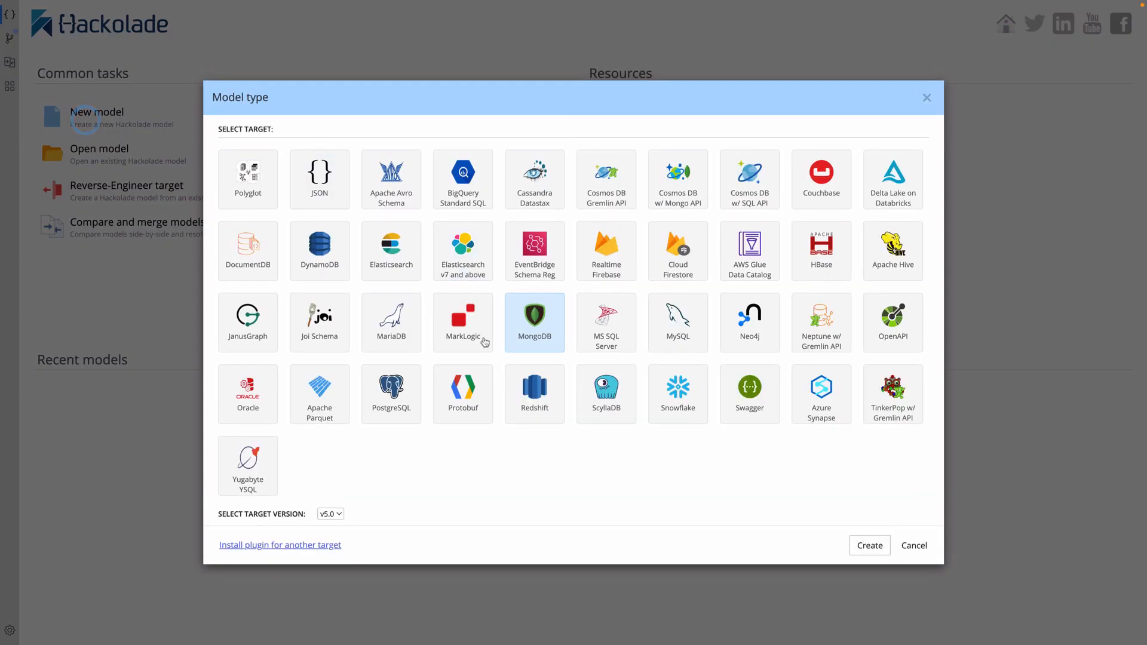
click(527, 339)
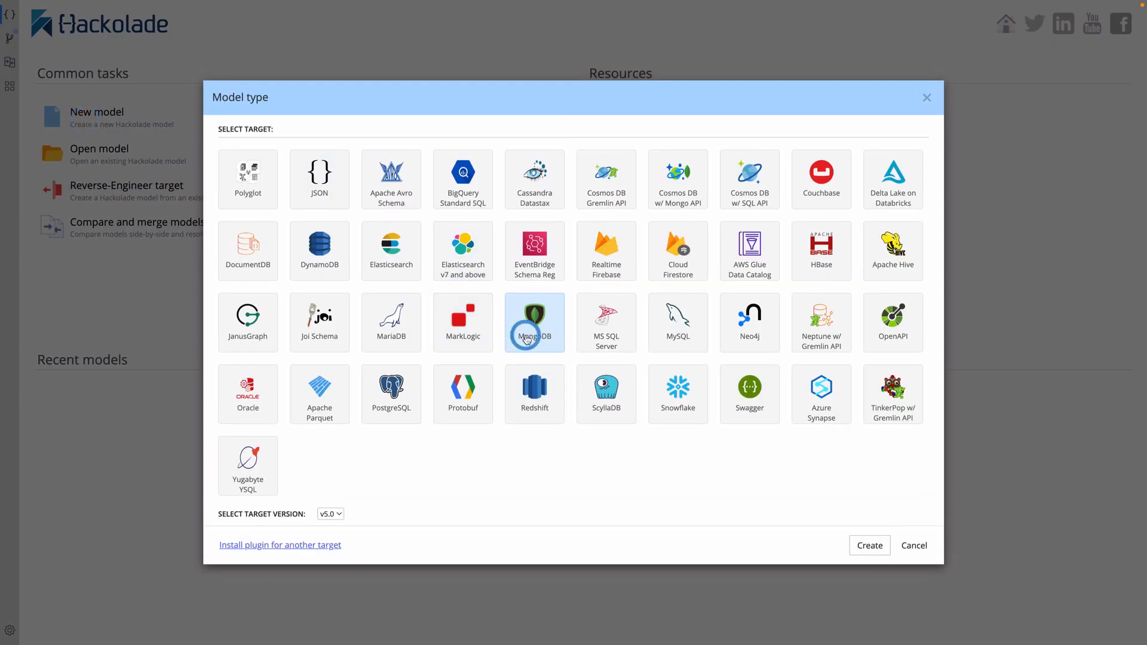
click(870, 547)
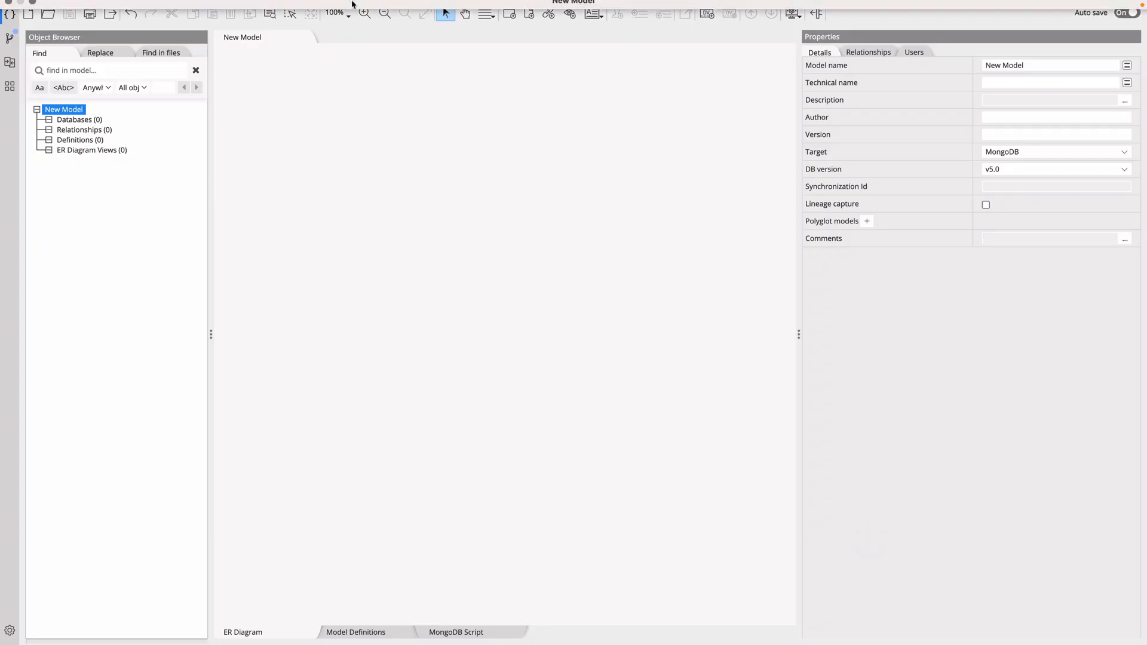
Find MongoDB among the installed plugins in the Plugin Manager and show its plugin customization directory.
click(263, 9)
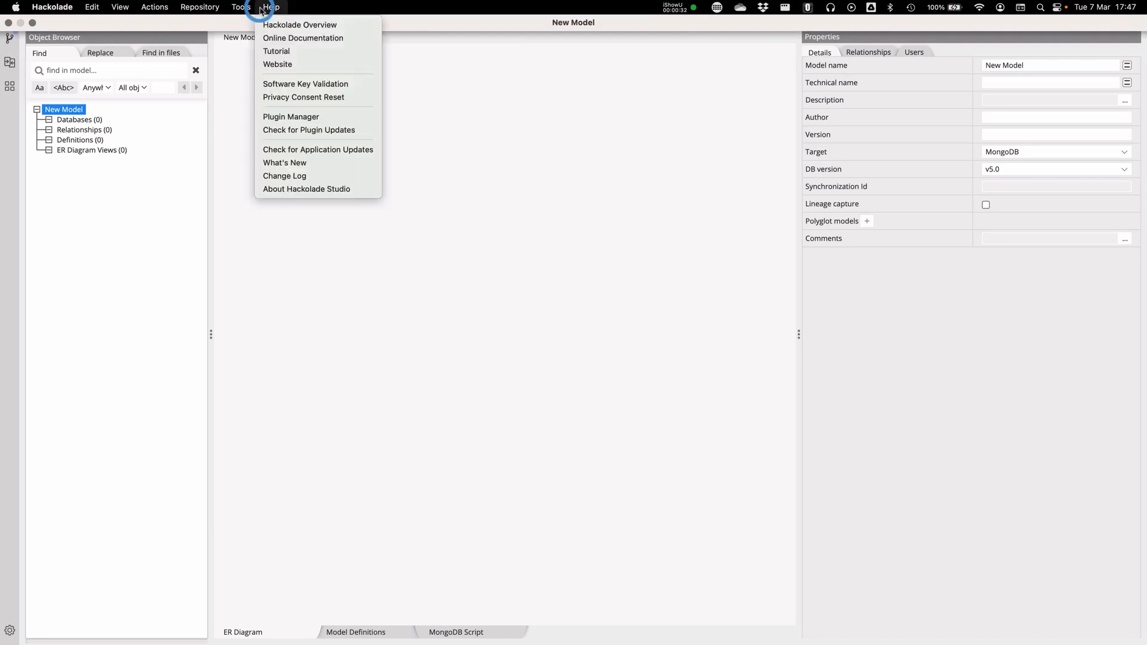
click(311, 119)
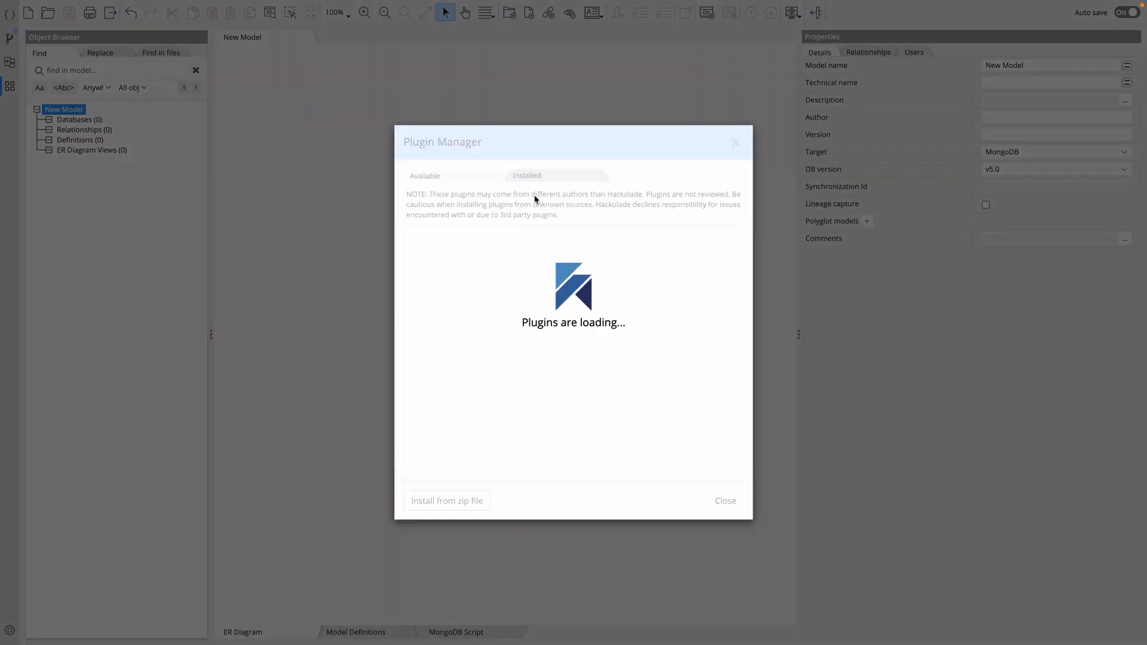
click(543, 175)
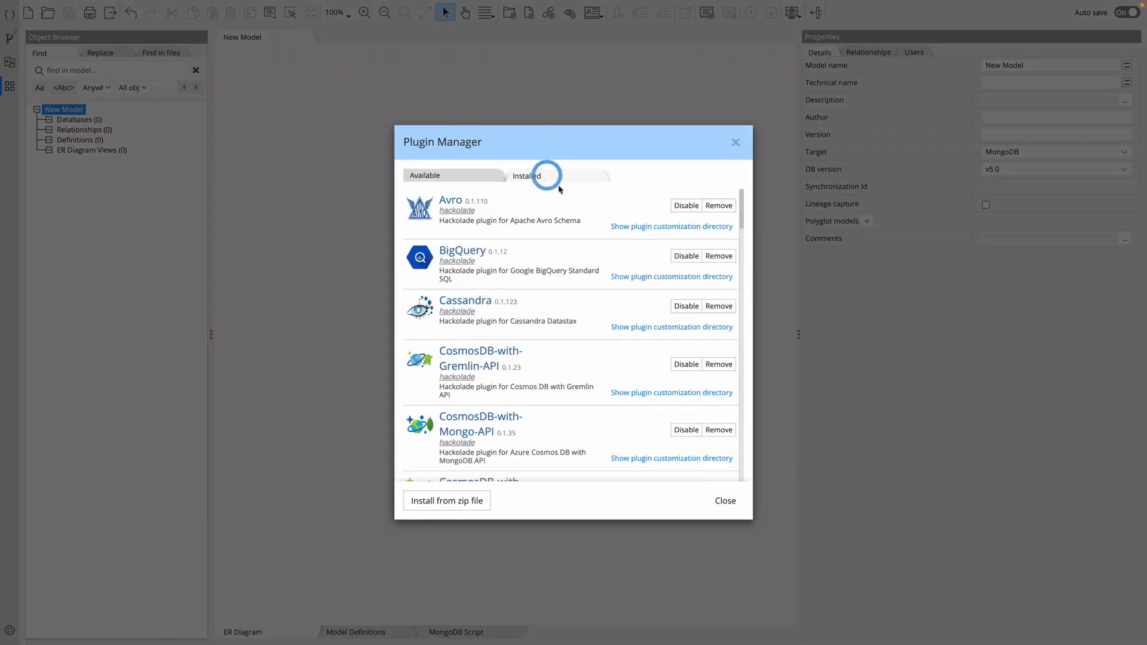
scroll(662, 326, down, 5)
scroll(663, 327, down, 10)
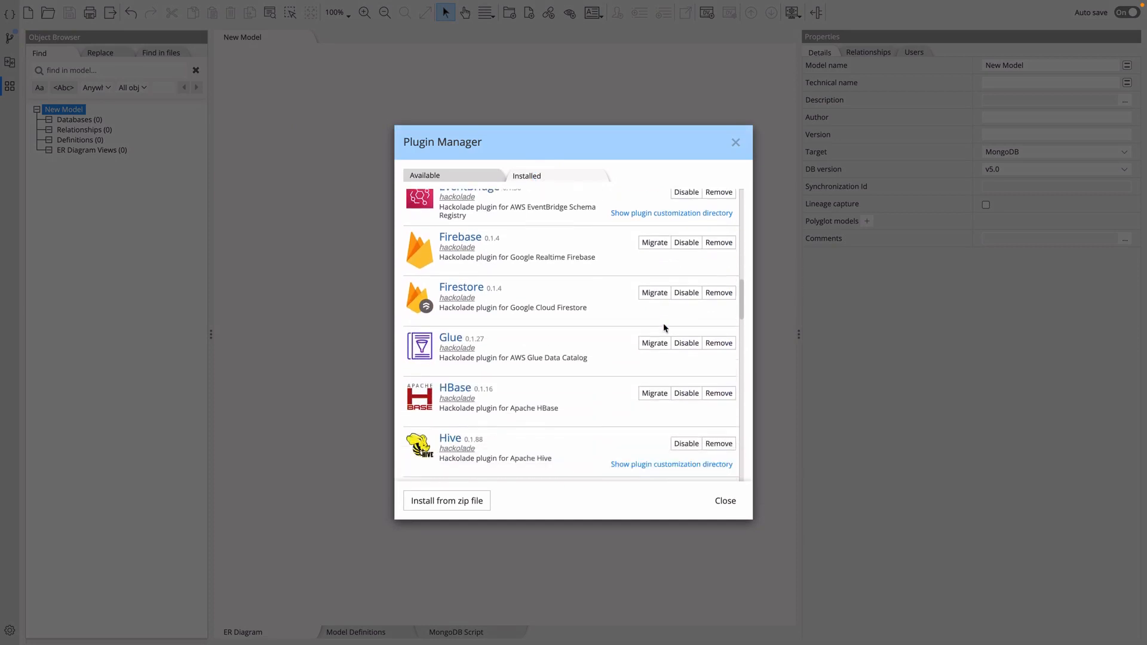
scroll(662, 327, down, 3)
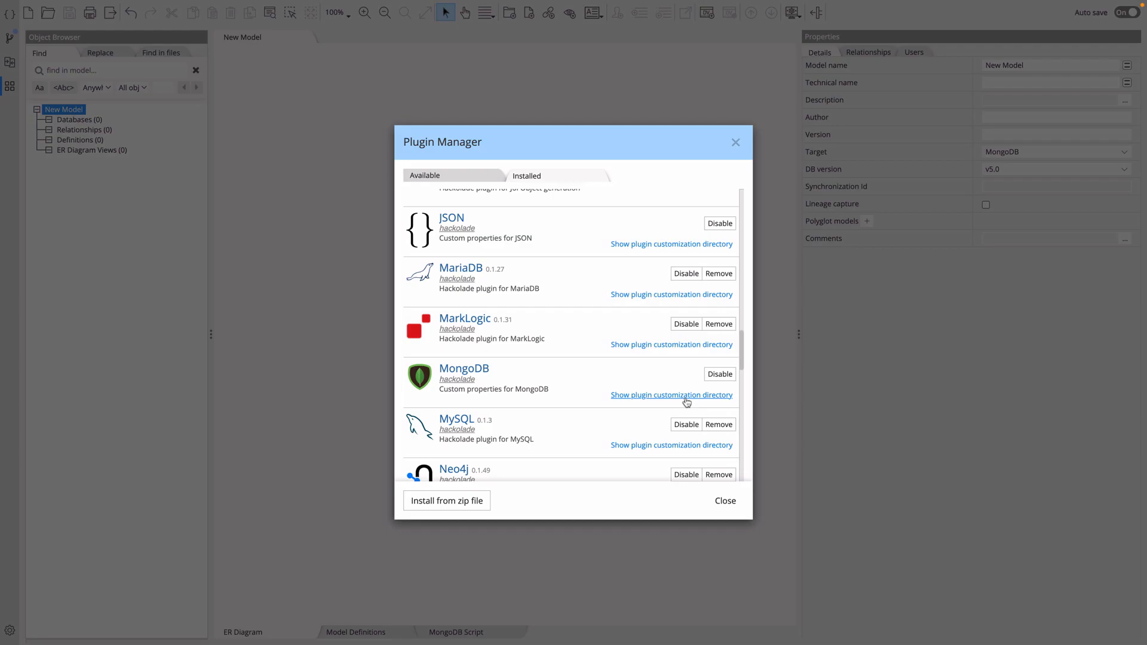
click(686, 396)
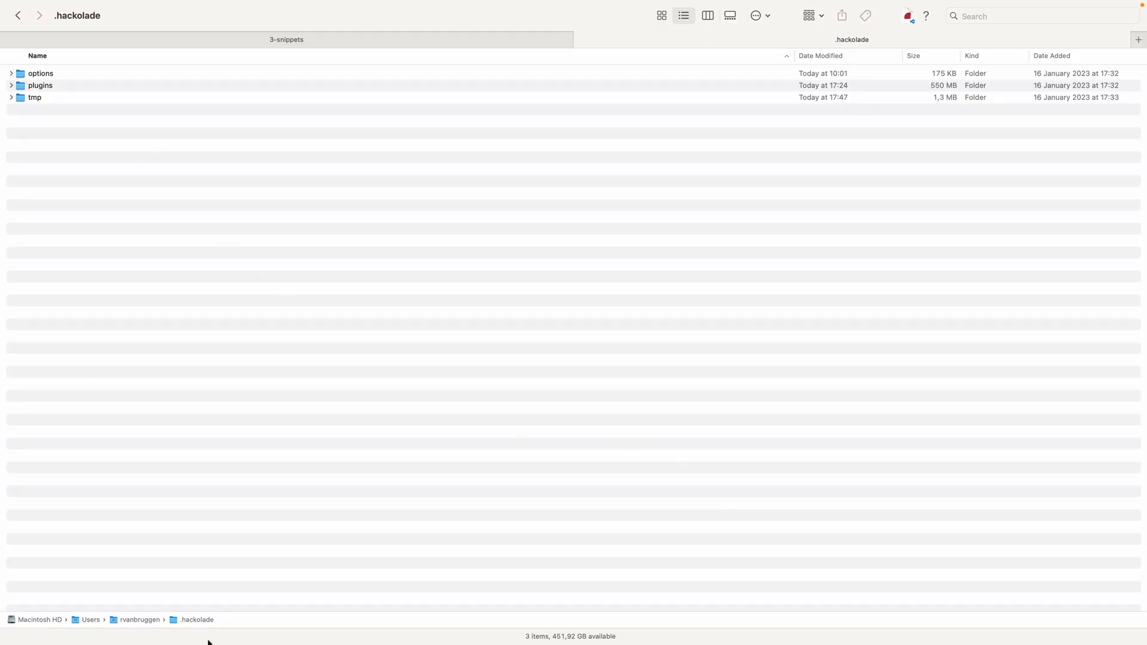
Open the MONGODB folder inside options and expand its customProperties folder.
click(11, 73)
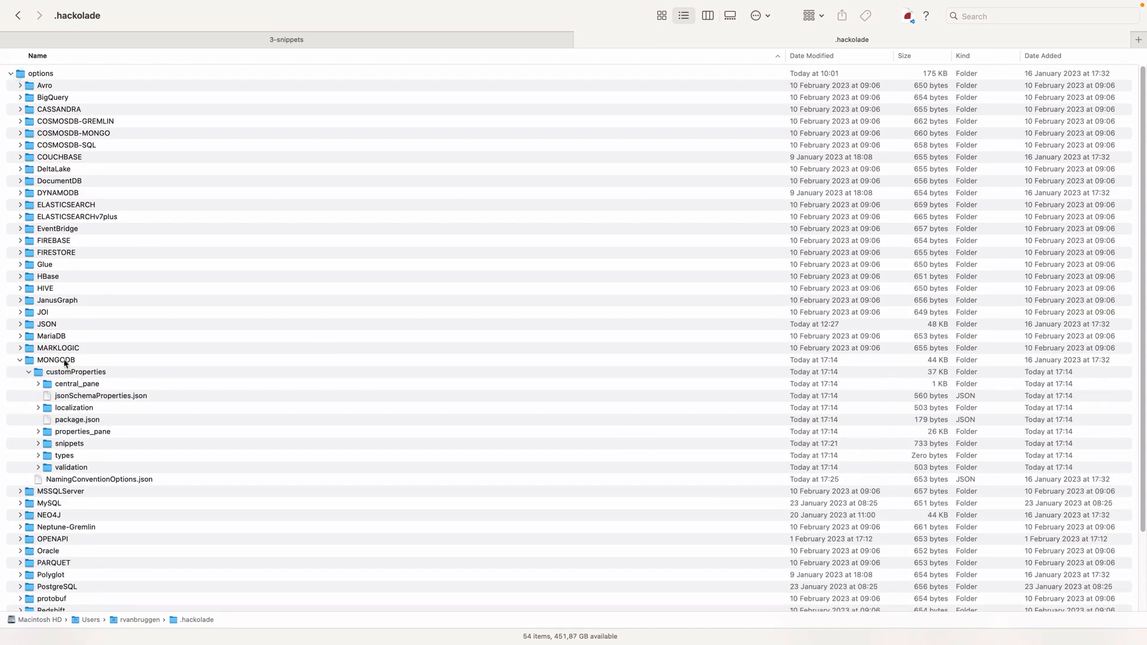
double_click(64, 361)
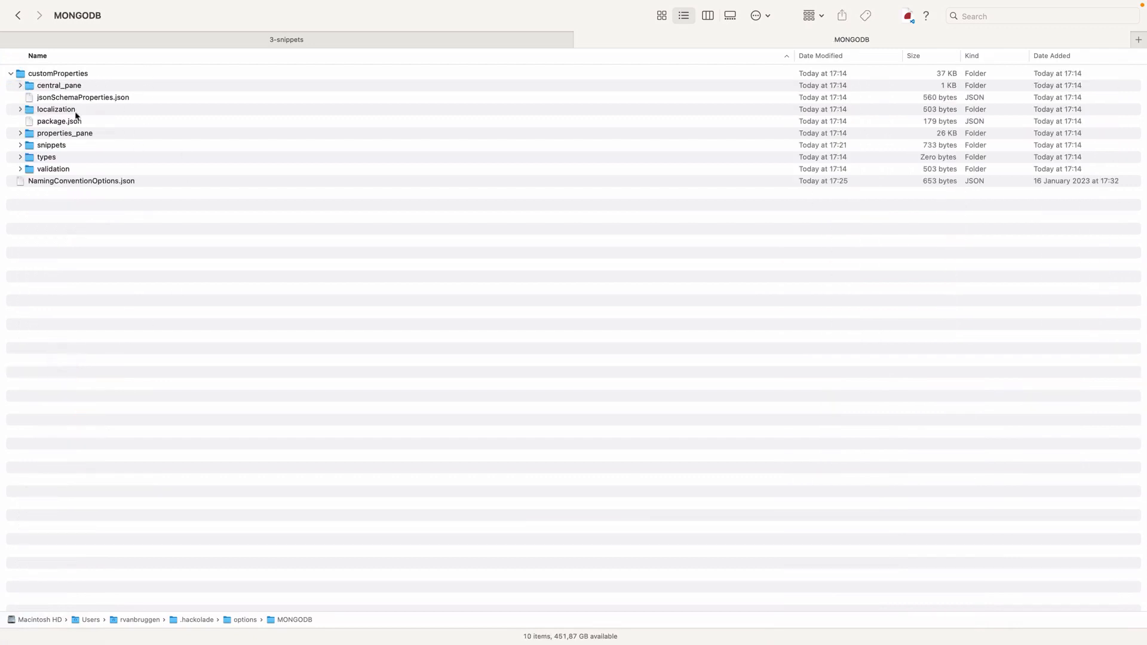
click(10, 73)
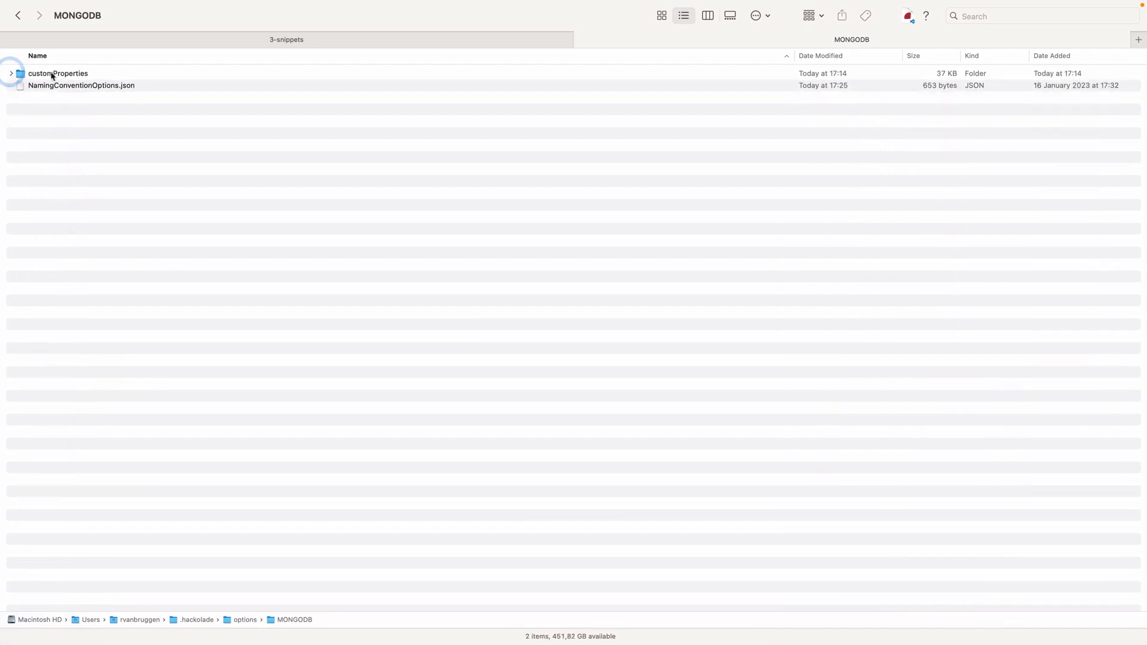
click(11, 73)
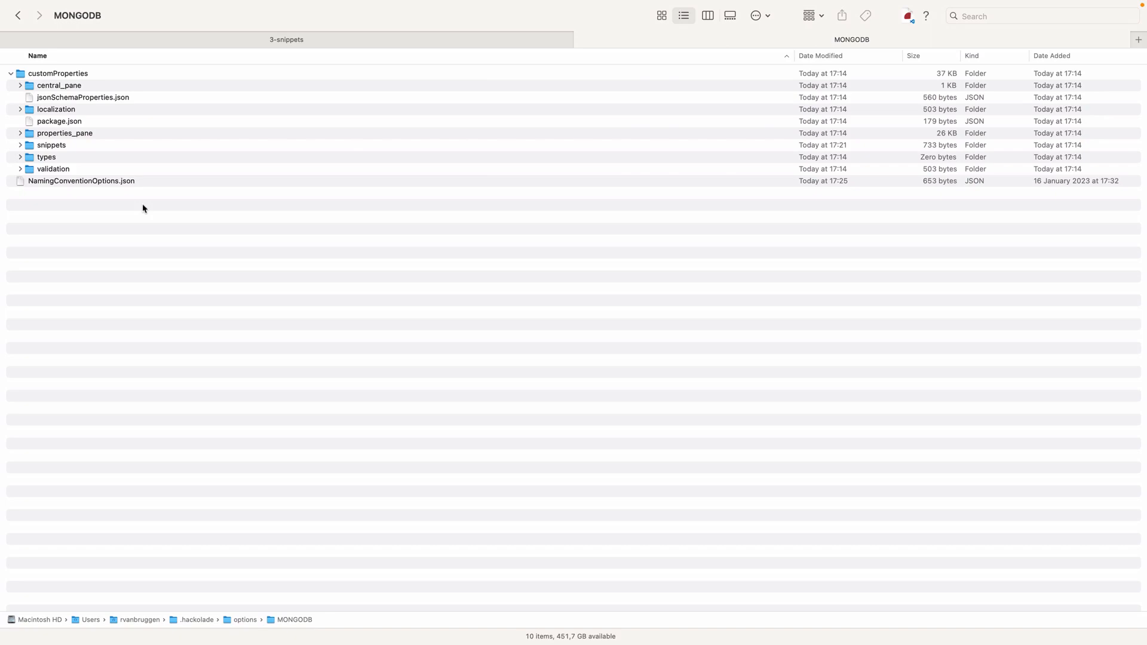
Switch to Visual Studio Code and examine snippets-canonical.json and snippets-metadata.json, including the schemaVersion, source and creationTimestamp properties.
key(ctrl+Right)
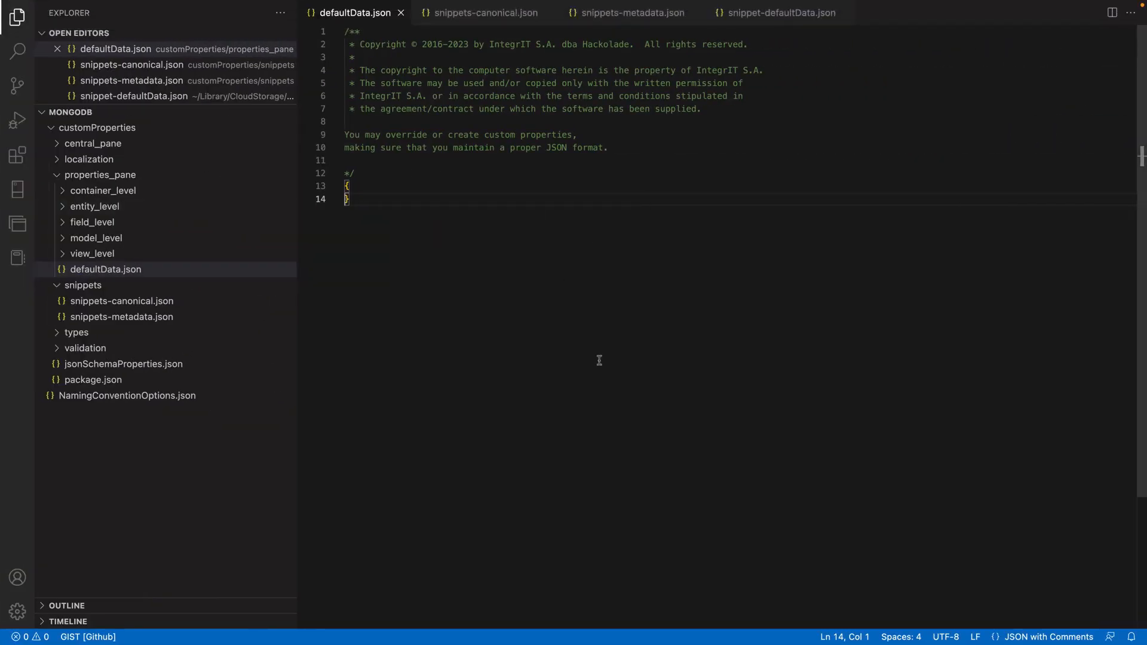
click(517, 22)
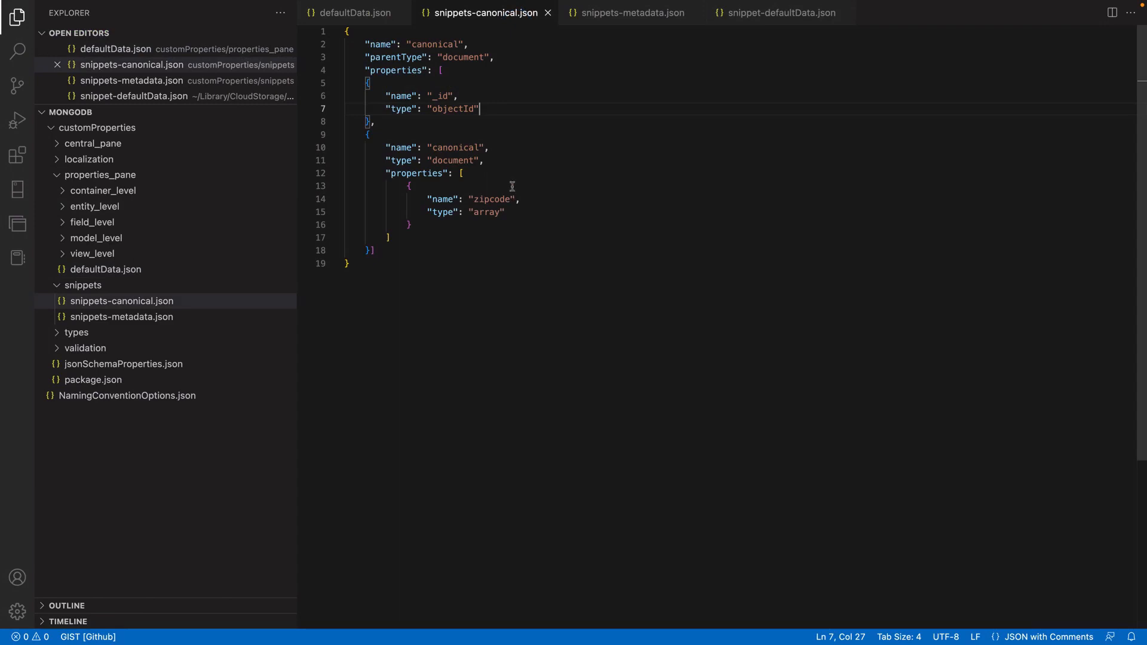
click(629, 19)
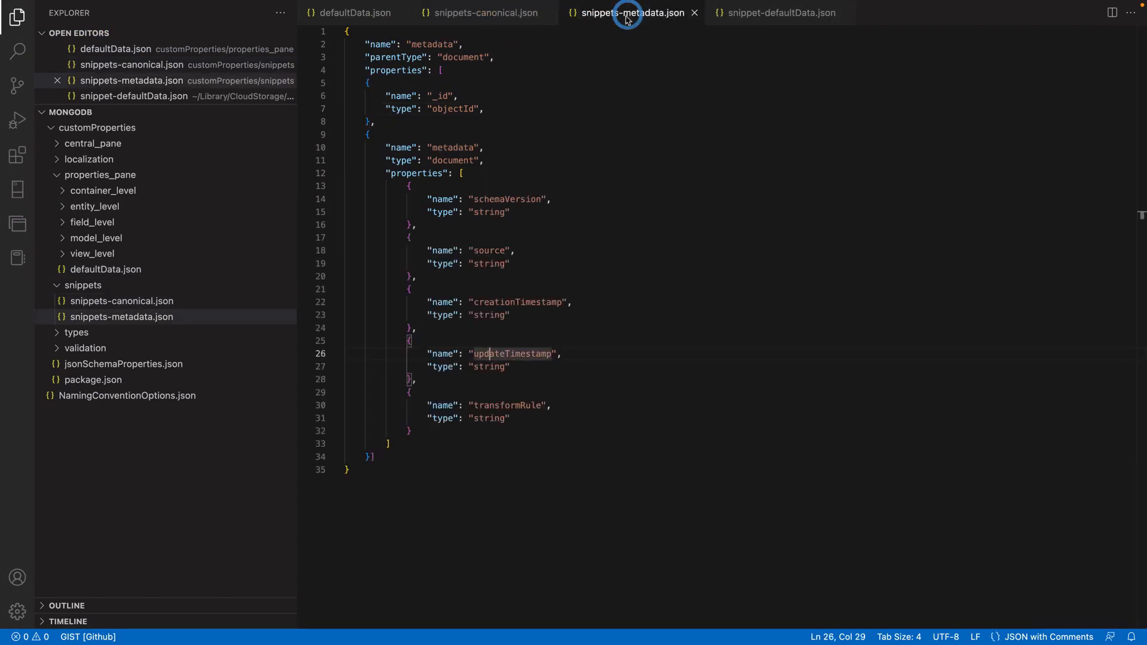
click(463, 16)
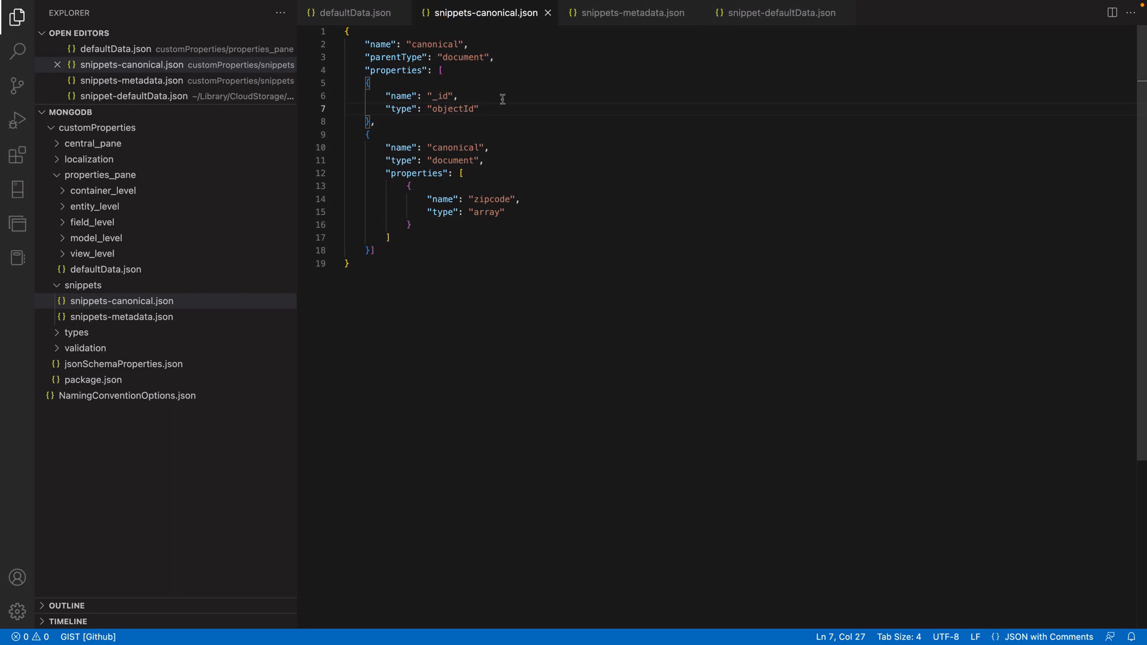
click(651, 14)
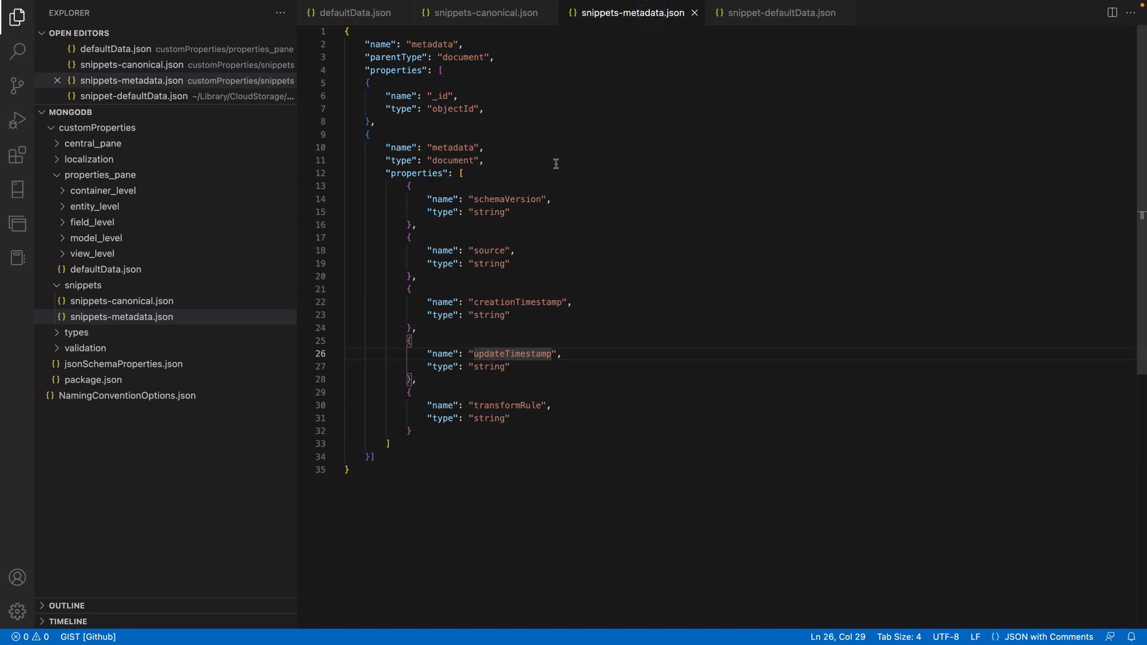
click(500, 199)
double_click(499, 199)
double_click(491, 250)
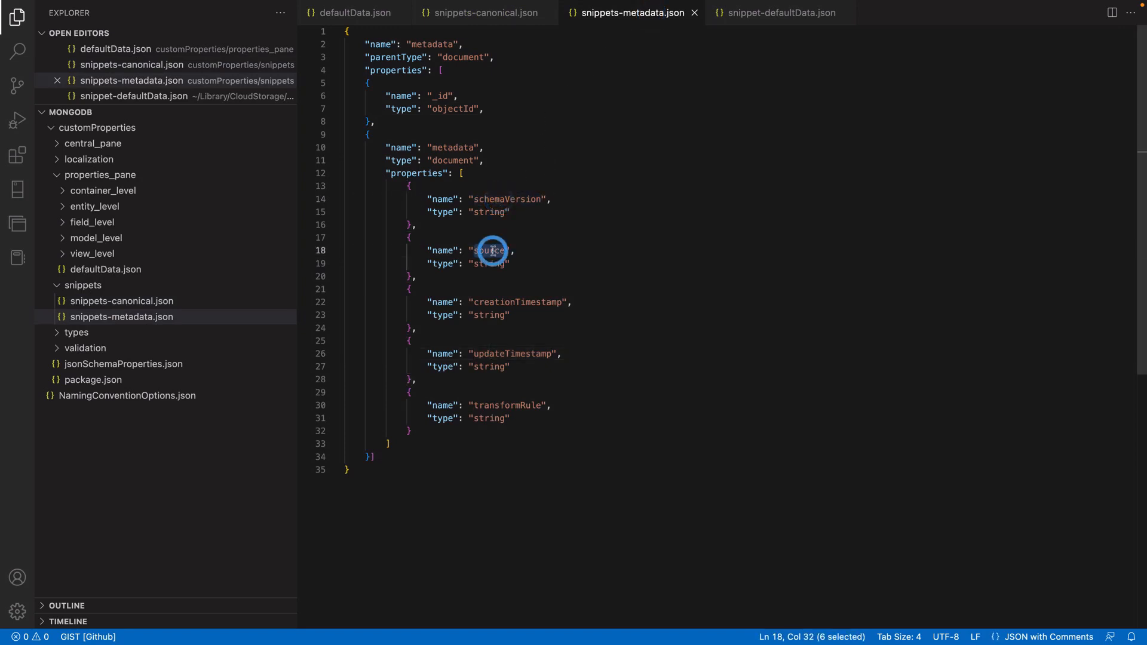
double_click(508, 303)
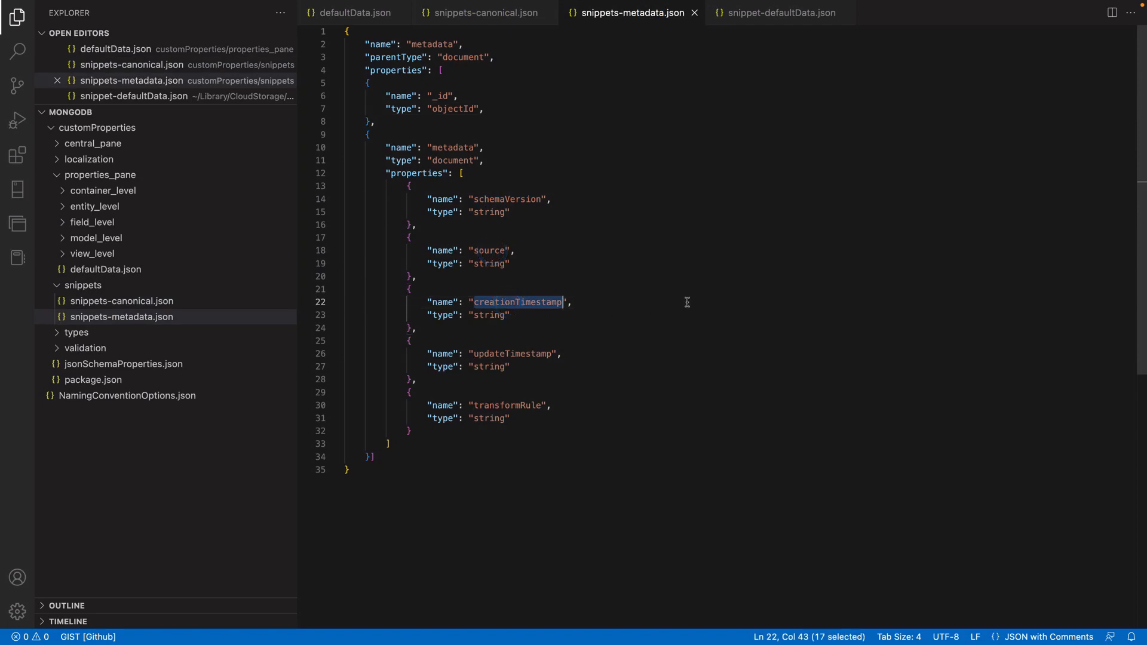
Switch back to Finder and locate snippets-canonical.json and snippets-metadata.json in the snippets folder of customProperties.
key(ctrl+Left)
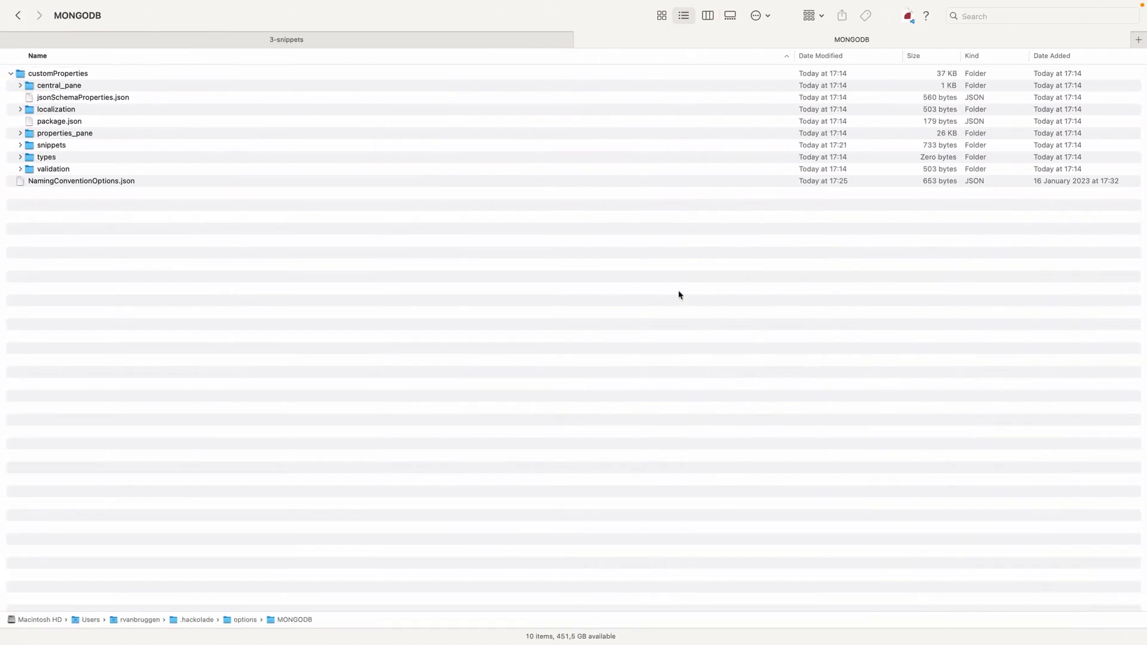
click(20, 145)
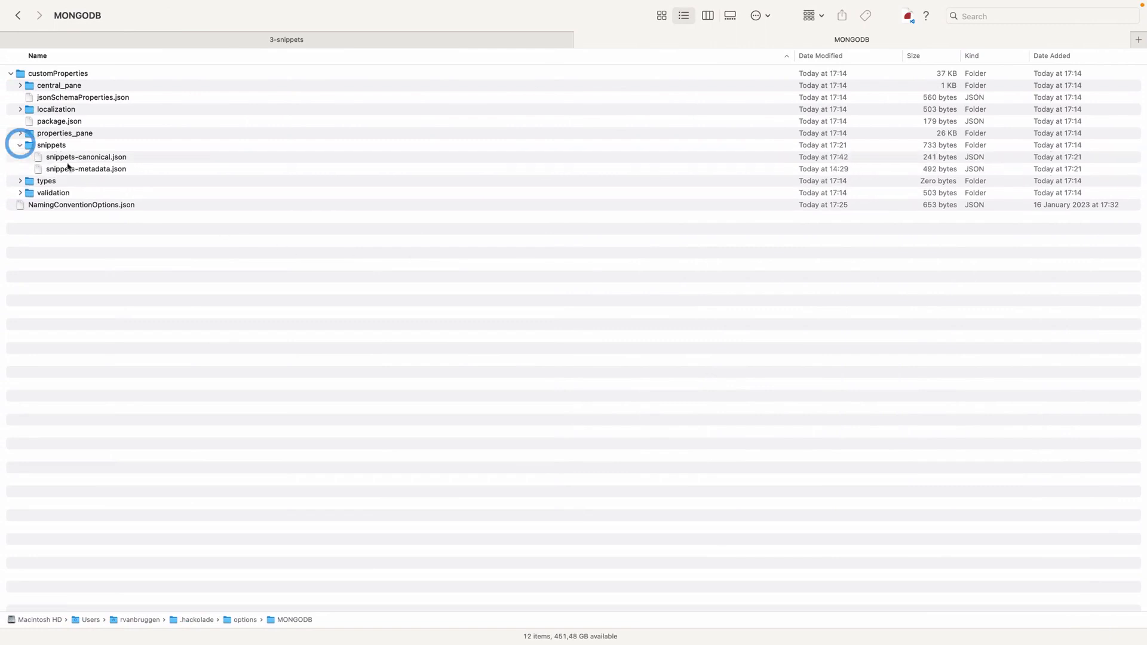
click(95, 158)
click(91, 169)
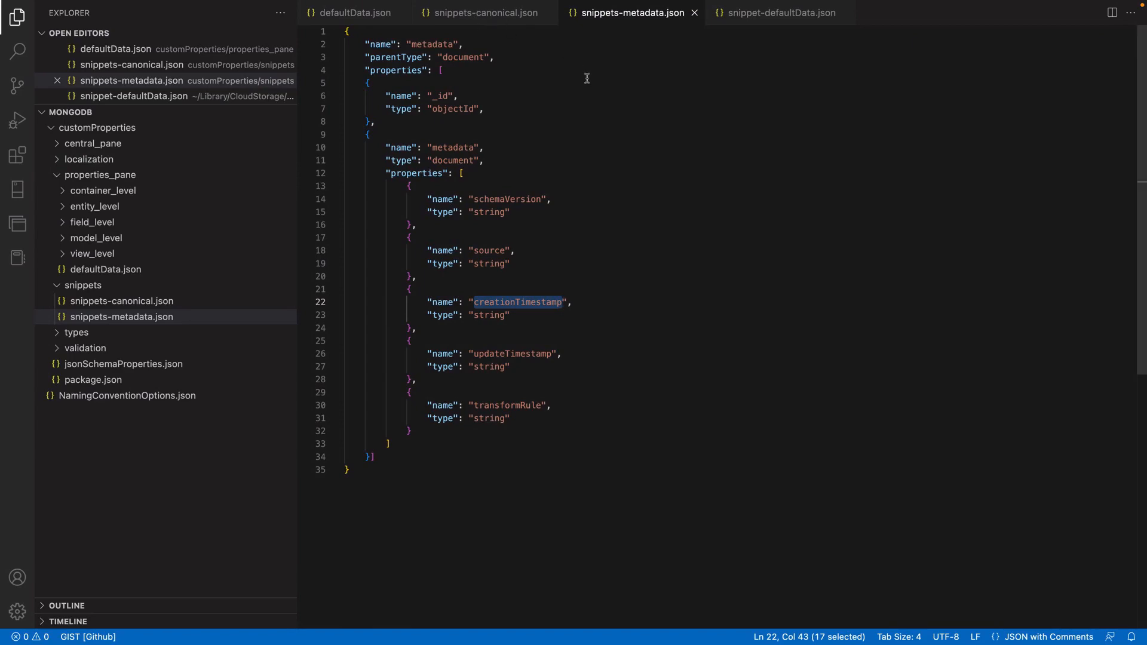
key(ctrl+Left)
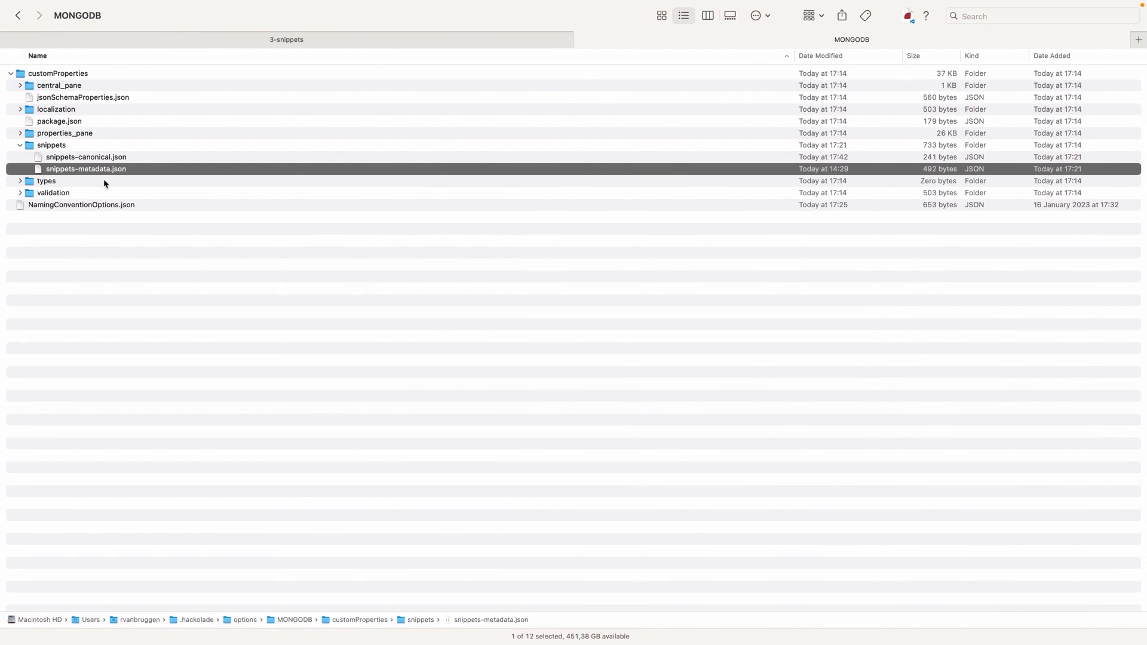
Expand the properties_pane folder and preview the contents of defaultData.json.
click(20, 134)
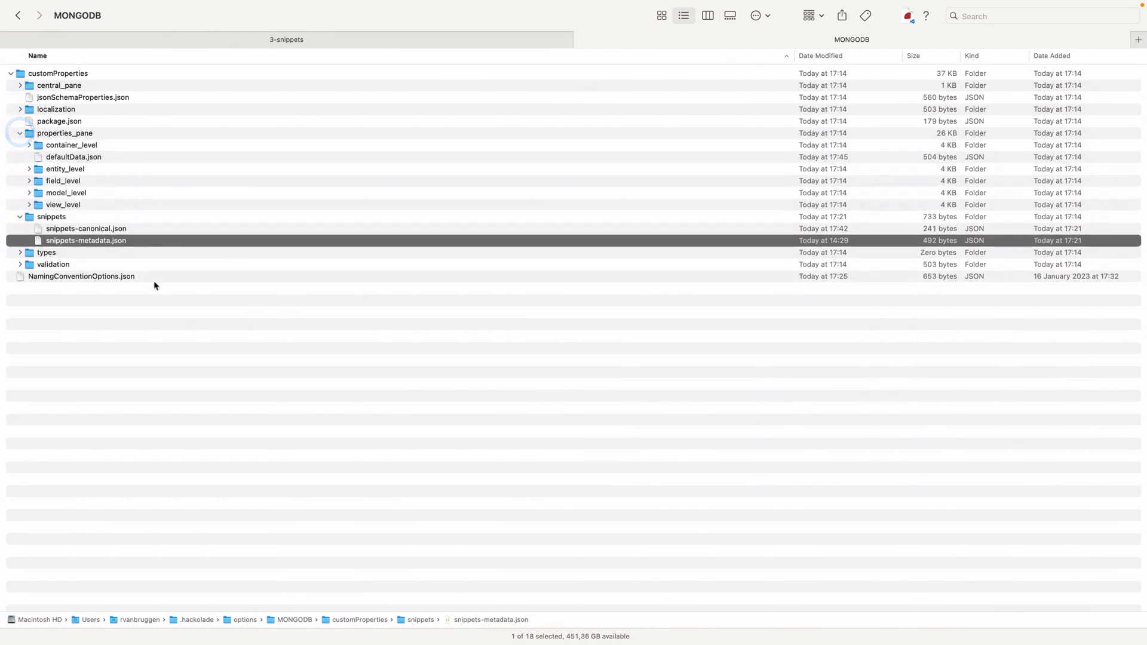
click(76, 159)
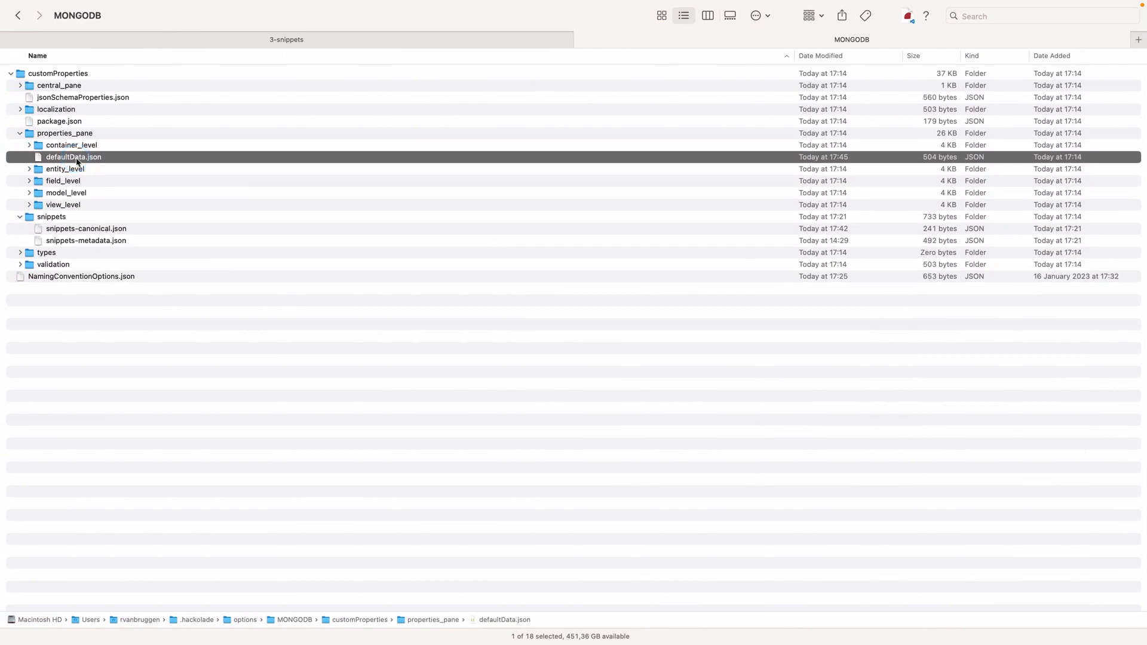
key(space)
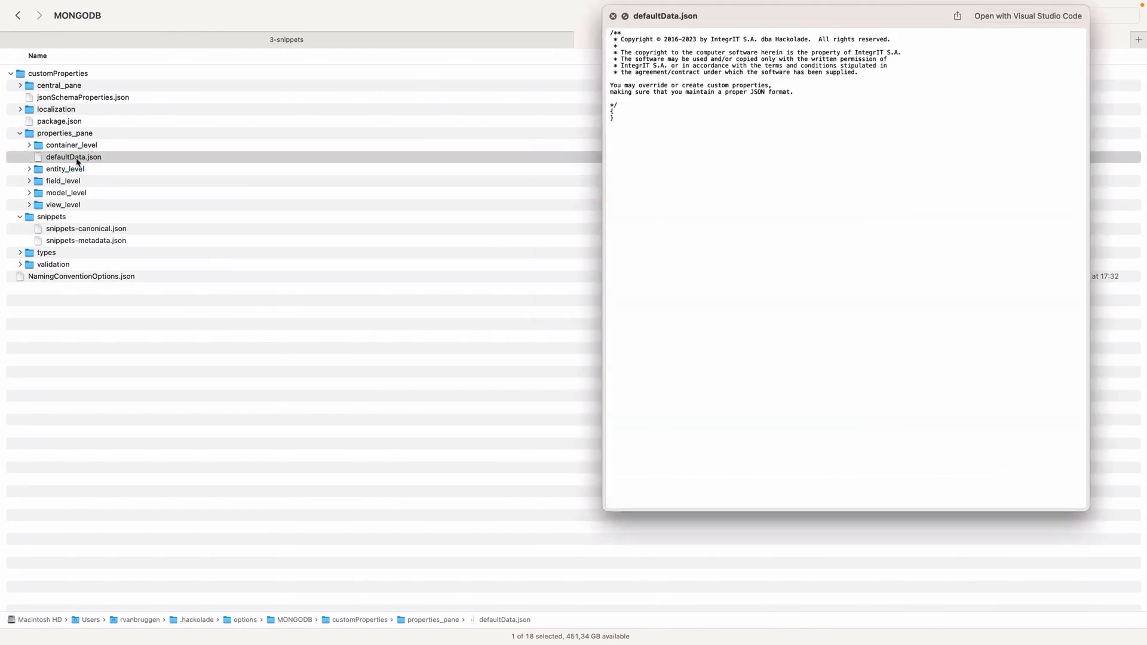
key(space)
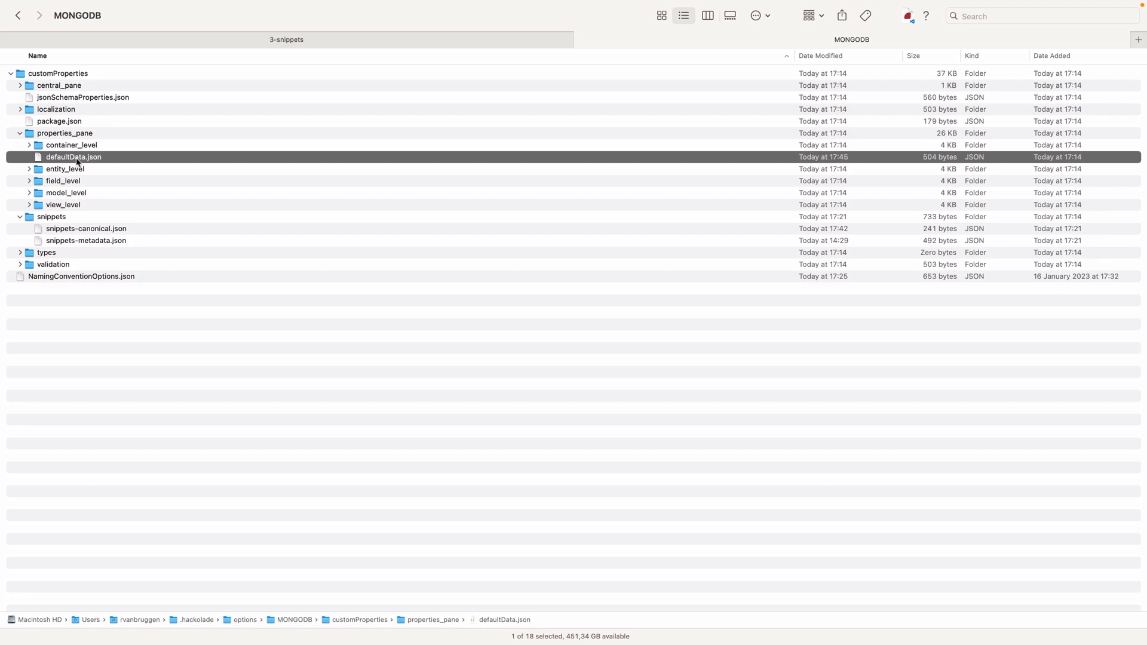
Switch to Visual Studio Code, check defaultData.json, and copy the entire JSON content of snippet-defaultData.json.
key(ctrl+Right)
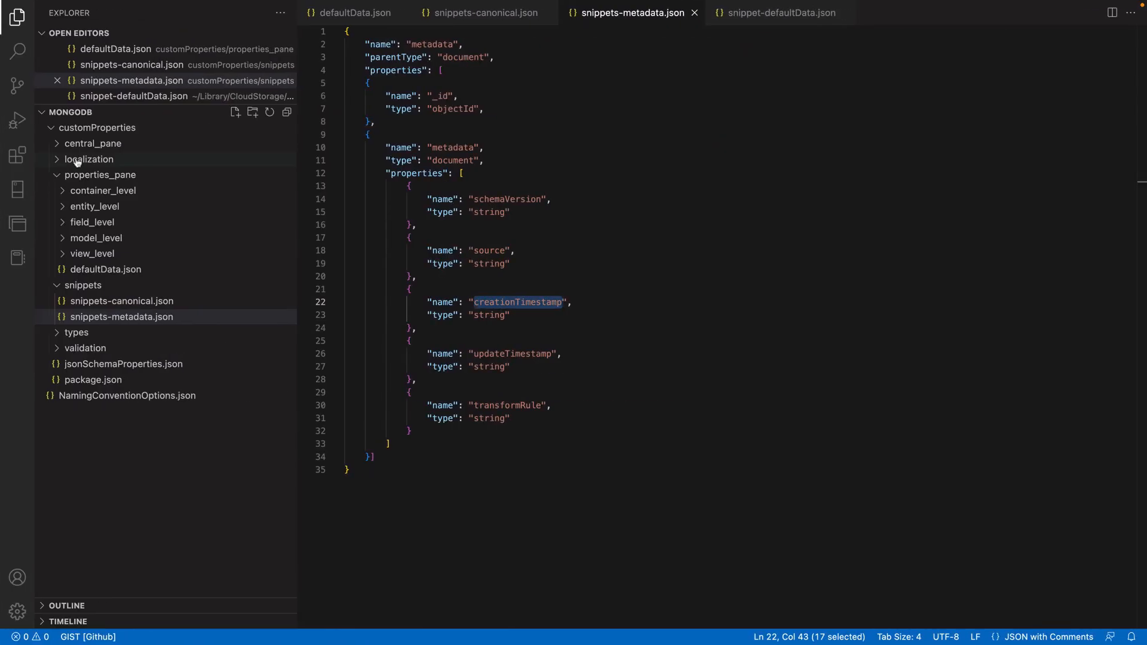
click(351, 13)
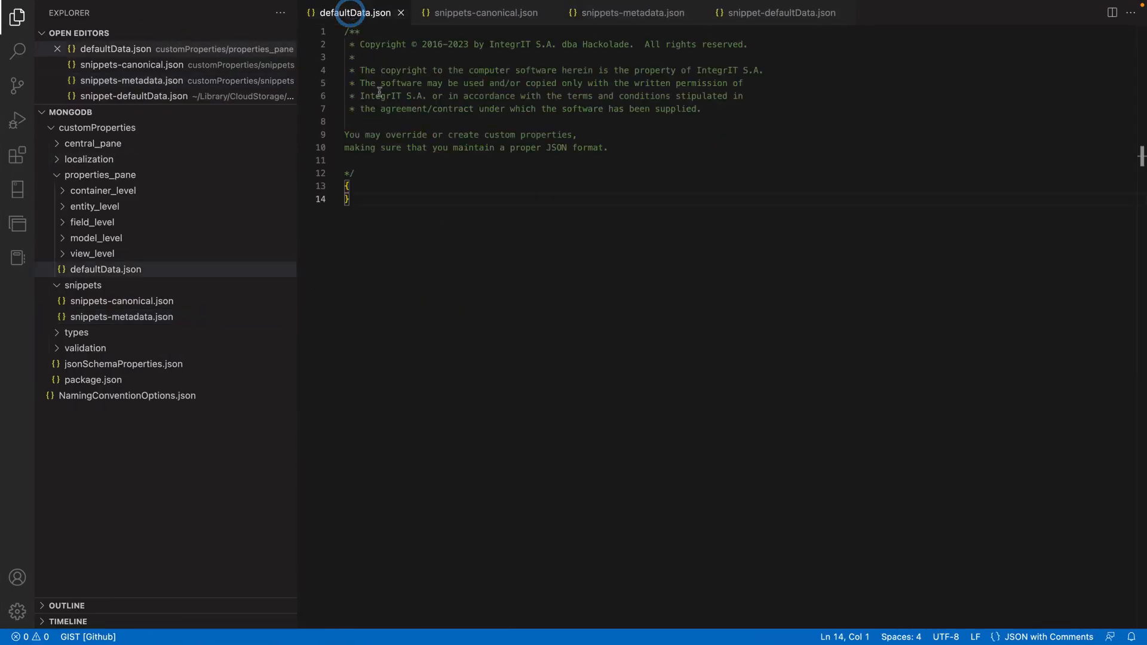
click(410, 251)
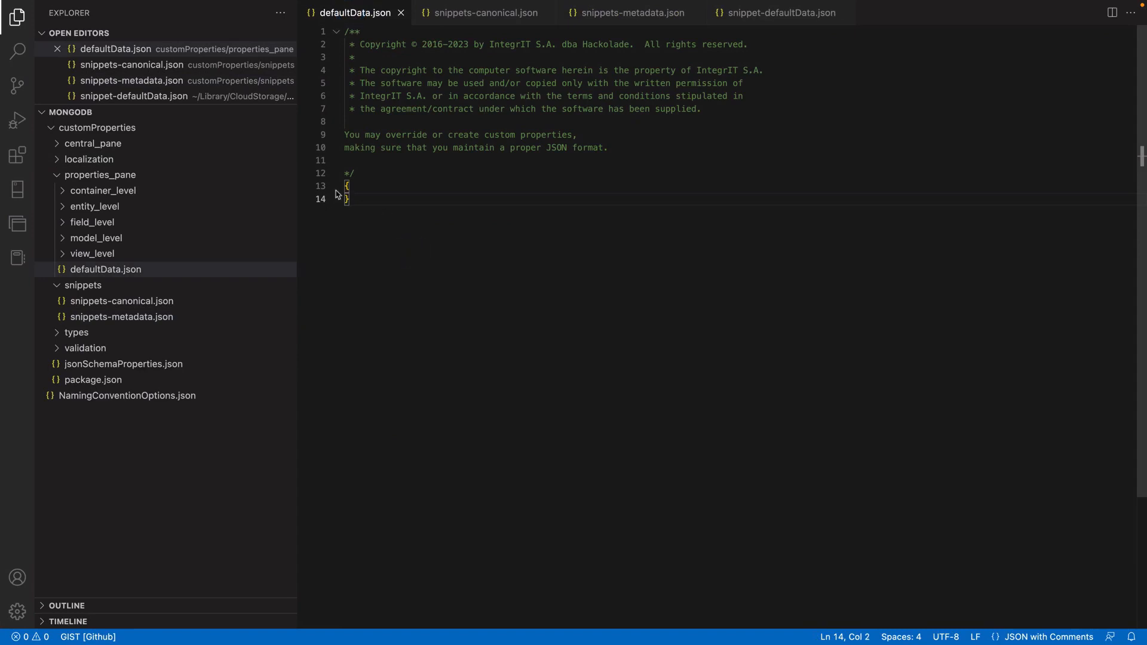
click(800, 14)
click(395, 111)
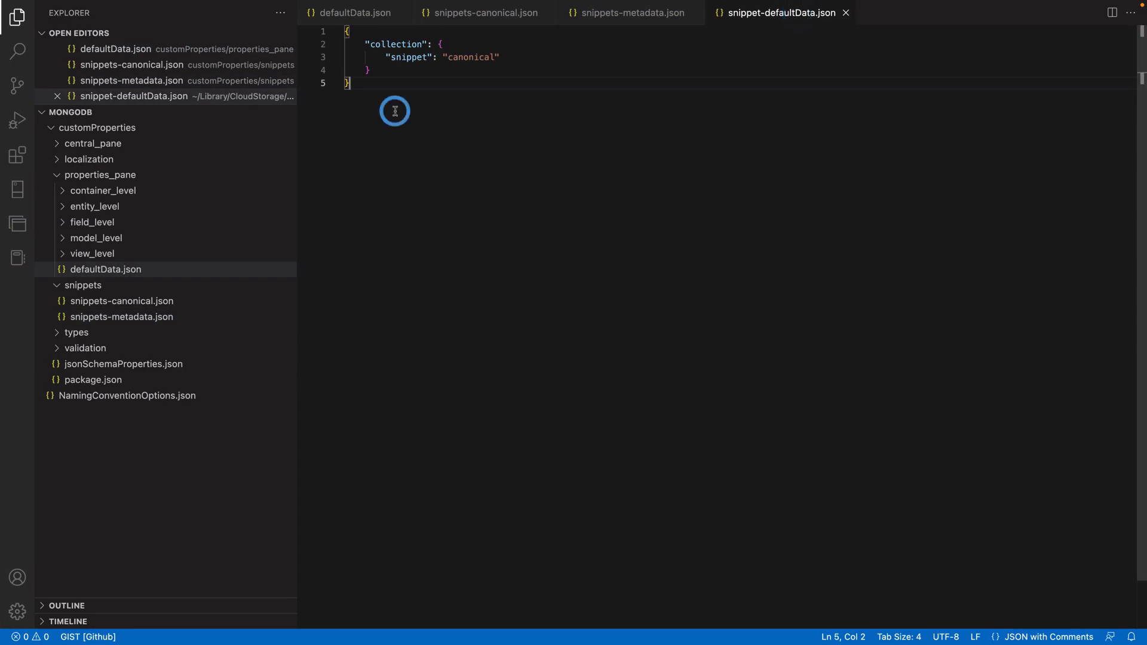
key(super+a)
key(super+c)
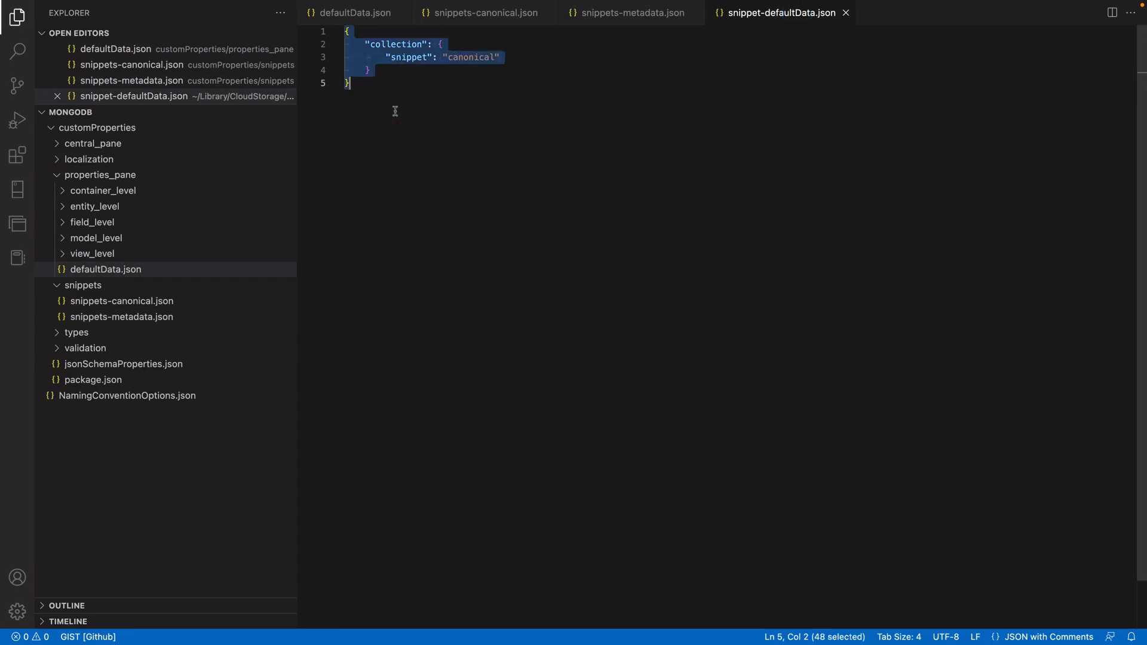
Replace the empty braces in defaultData.json with the copied JSON that assigns the "canonical" snippet to "collection".
click(358, 13)
click(359, 185)
triple_click(358, 184)
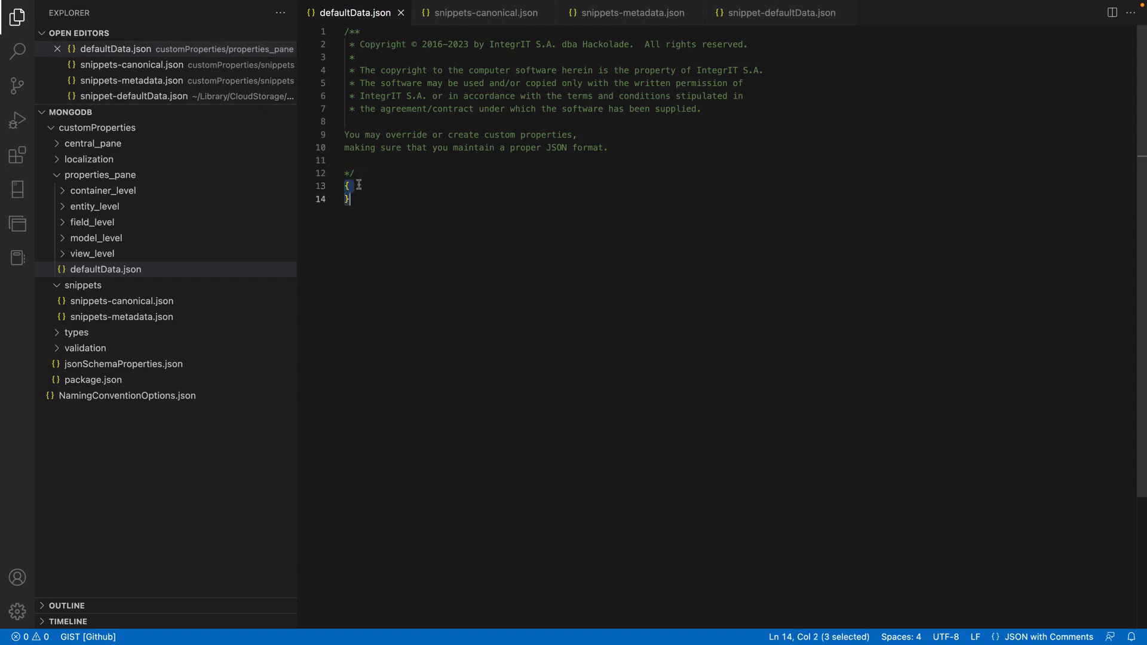
key(super+v)
click(456, 311)
double_click(470, 213)
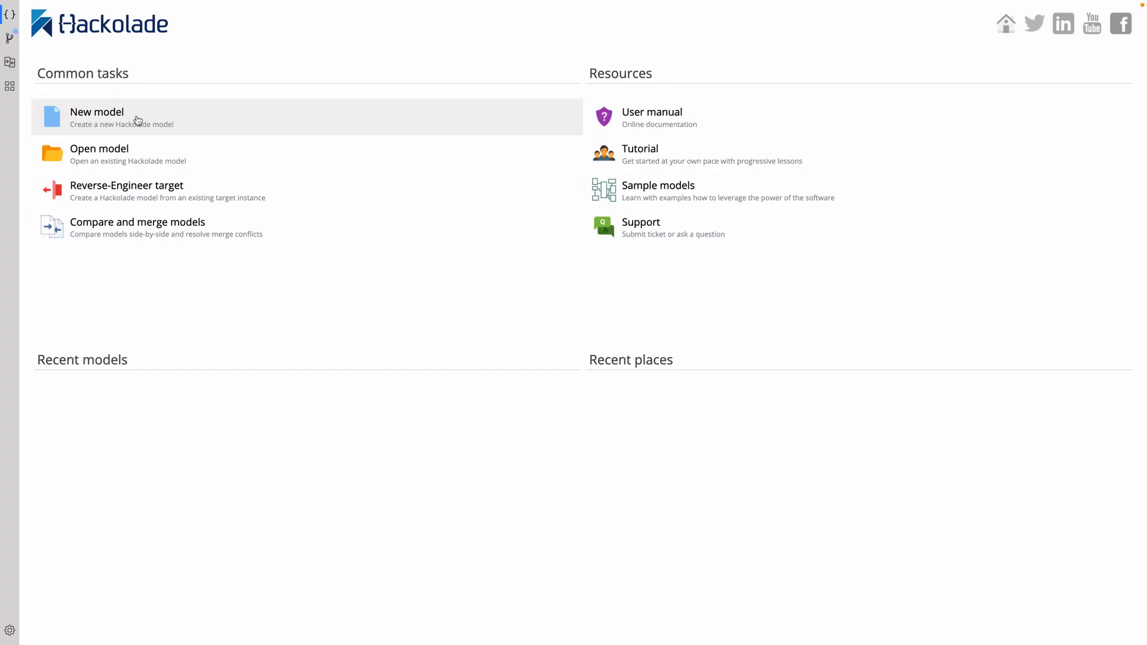
Create a new MongoDB model and add a collection near the upper edge of the empty ER diagram.
click(136, 120)
click(549, 340)
click(873, 545)
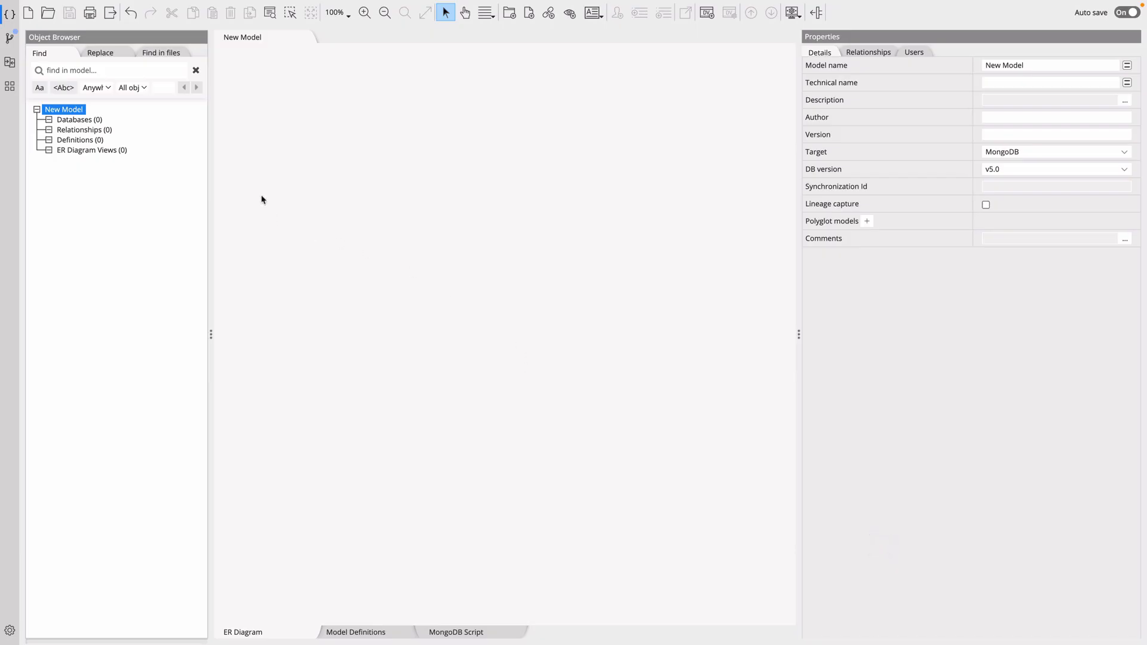
right_click(297, 85)
click(319, 107)
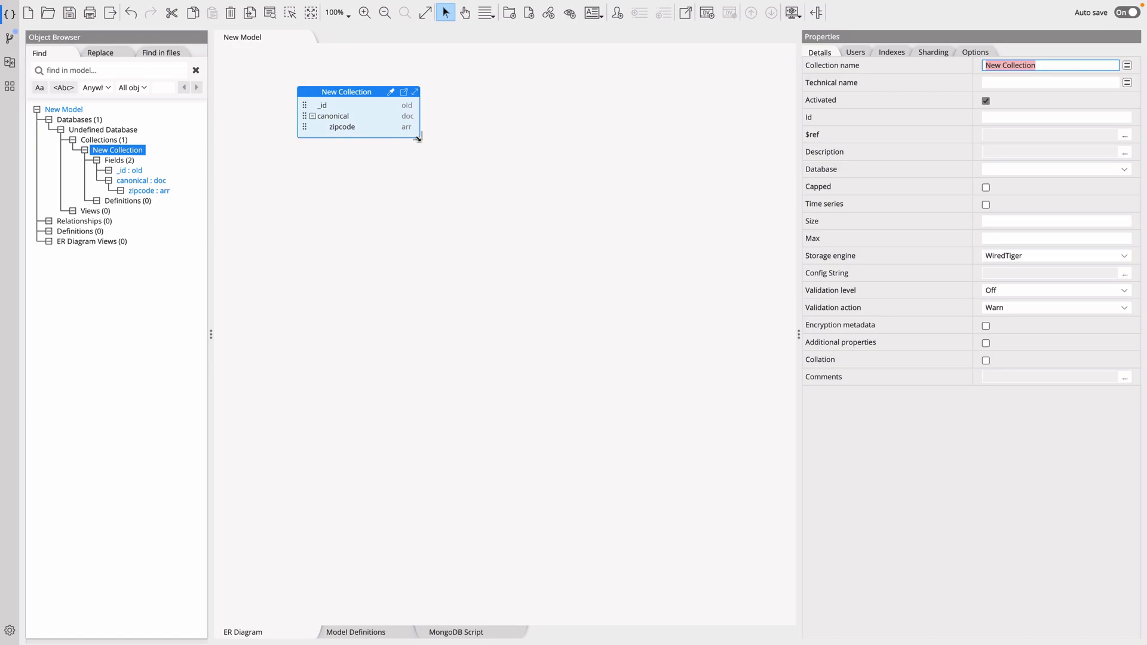
Save the model as MongoDB model New Model.hck.json in the 3-snippets folder inside HOWTO.
key(super+s)
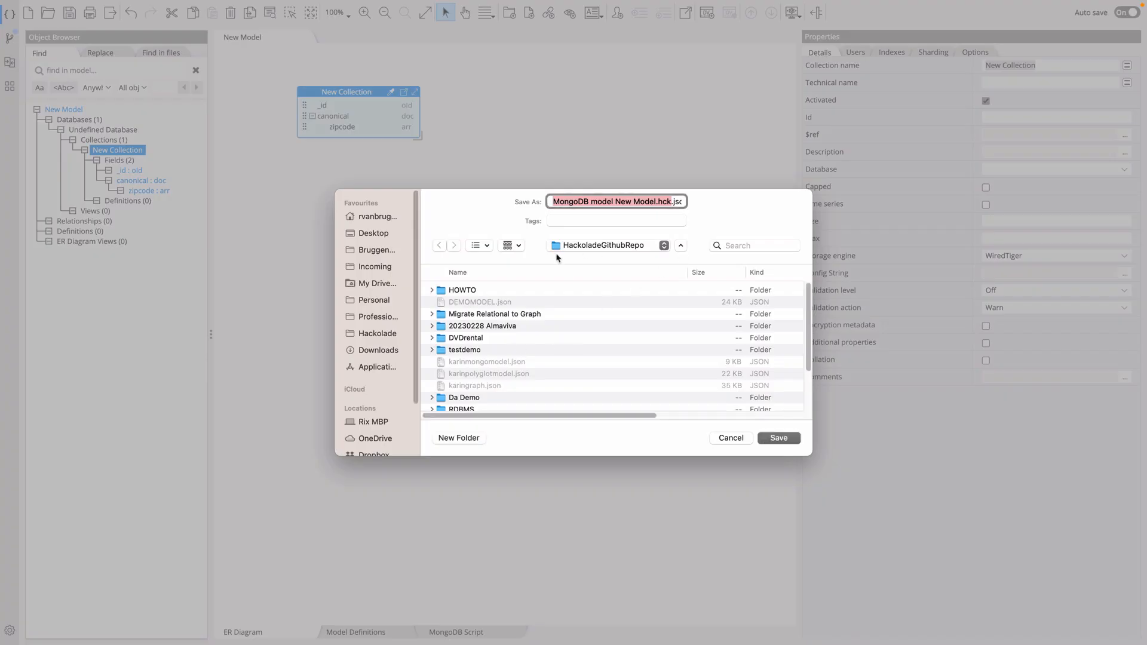
double_click(447, 291)
double_click(448, 290)
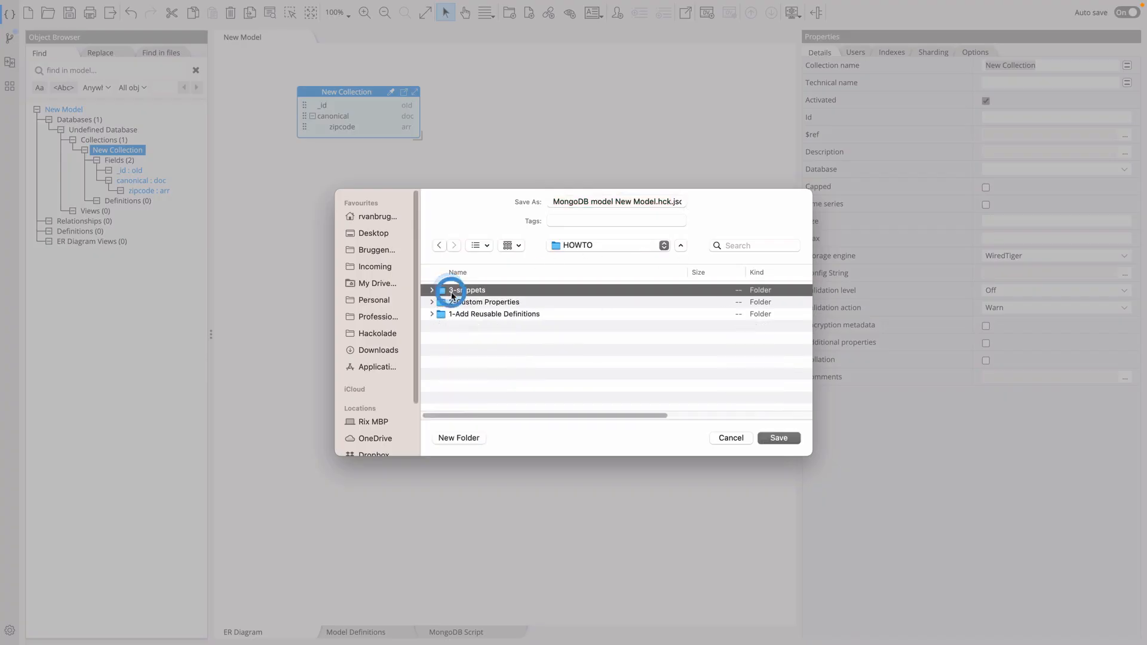
click(789, 441)
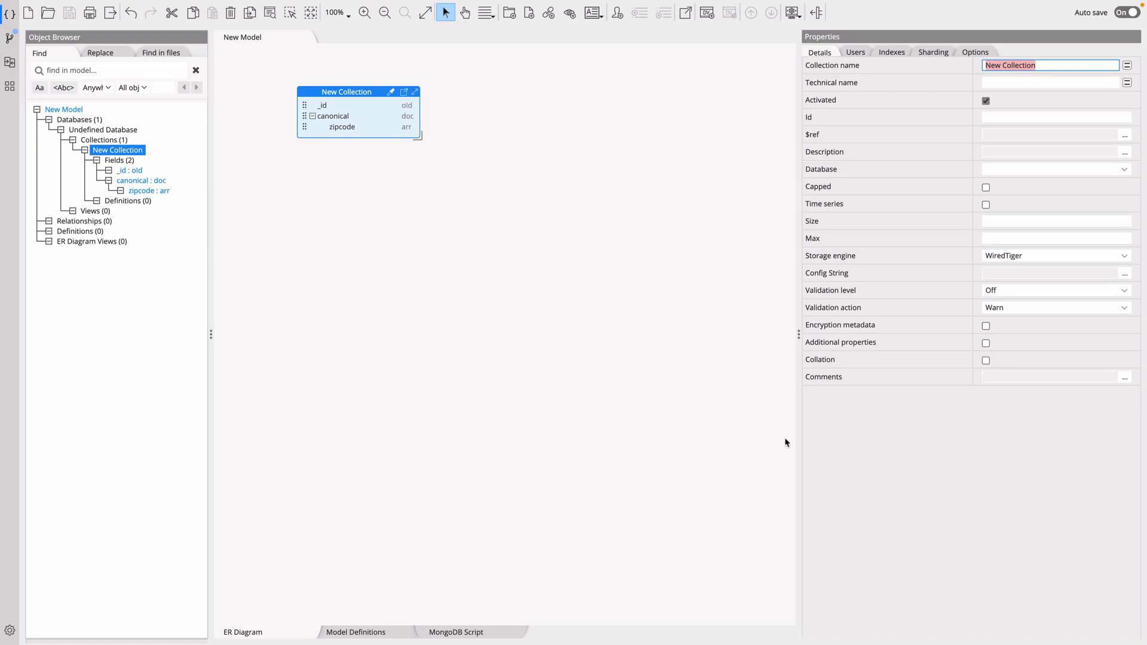
Switch to Visual Studio Code and set the collection's default snippet in defaultData.json to "metadata".
key(ctrl+Left)
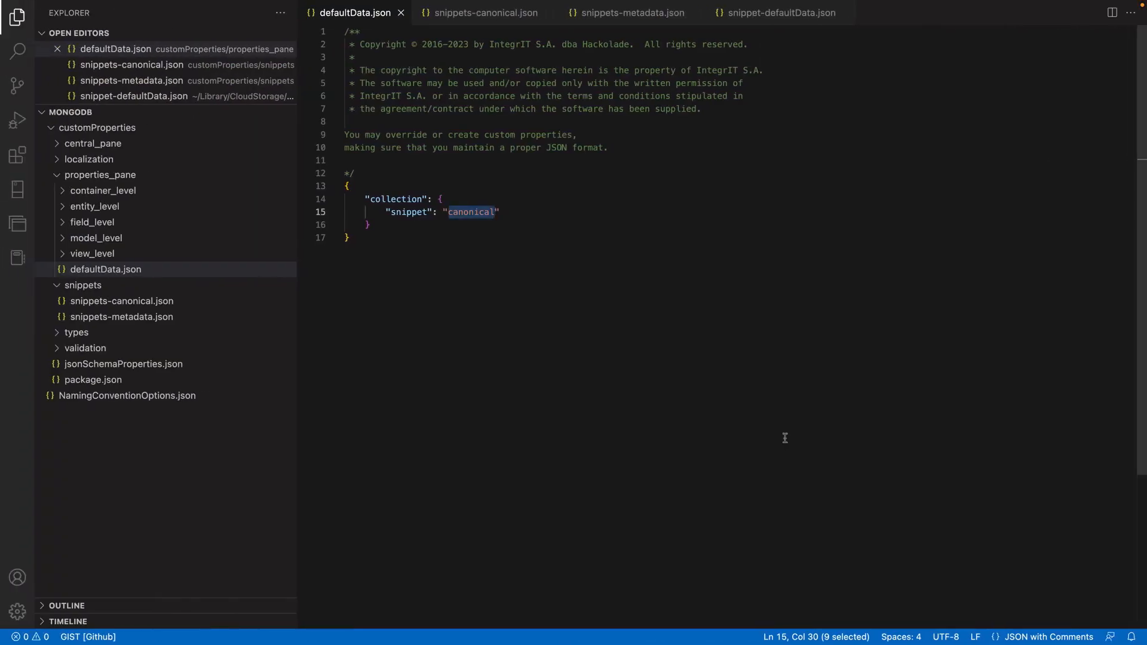
click(520, 306)
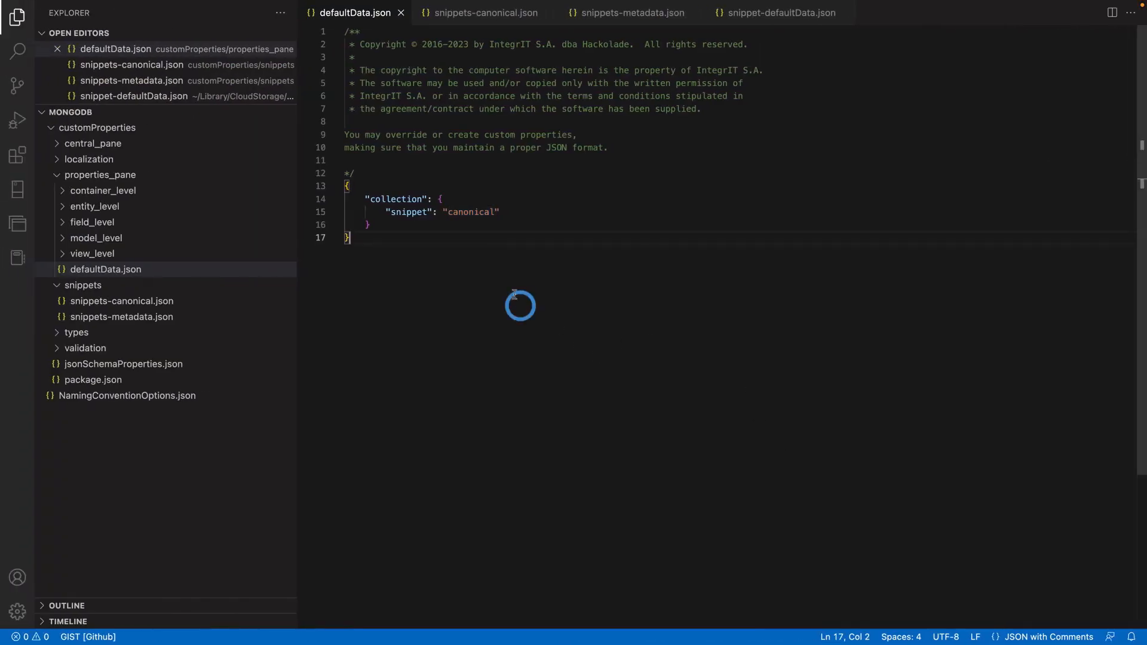
double_click(469, 216)
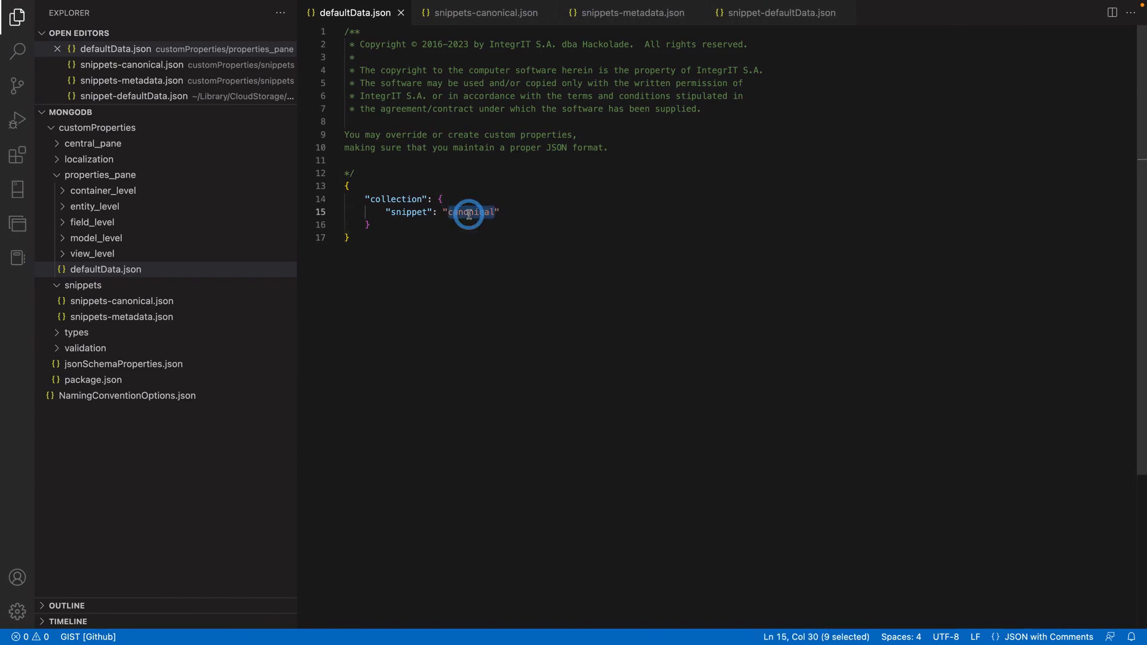
text(metadata)
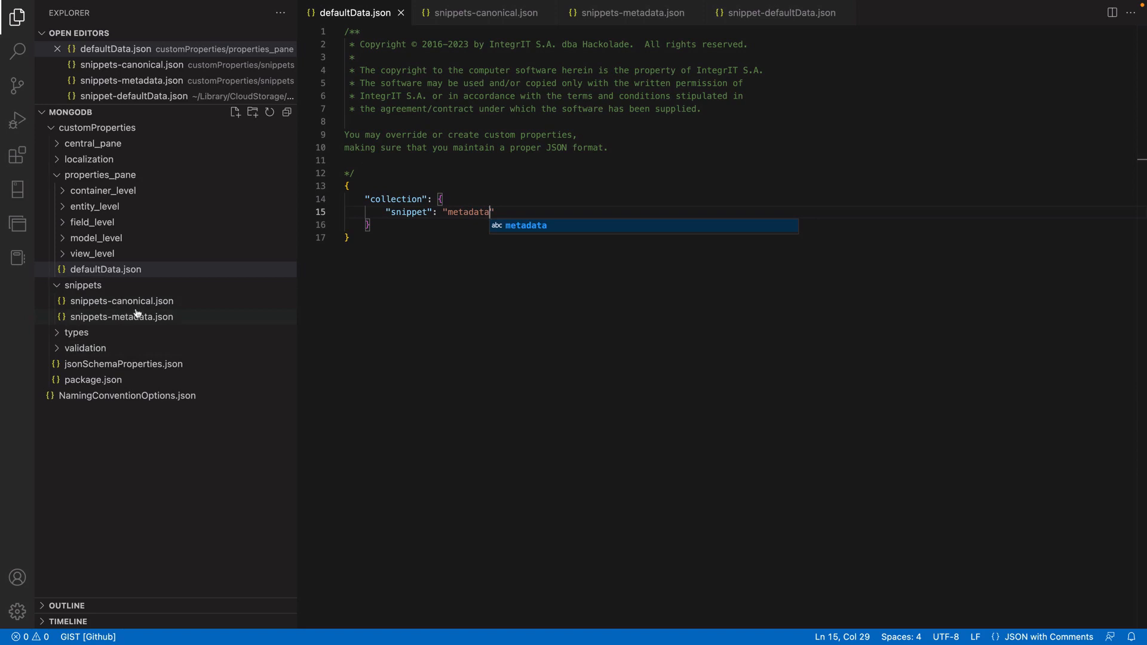
click(506, 307)
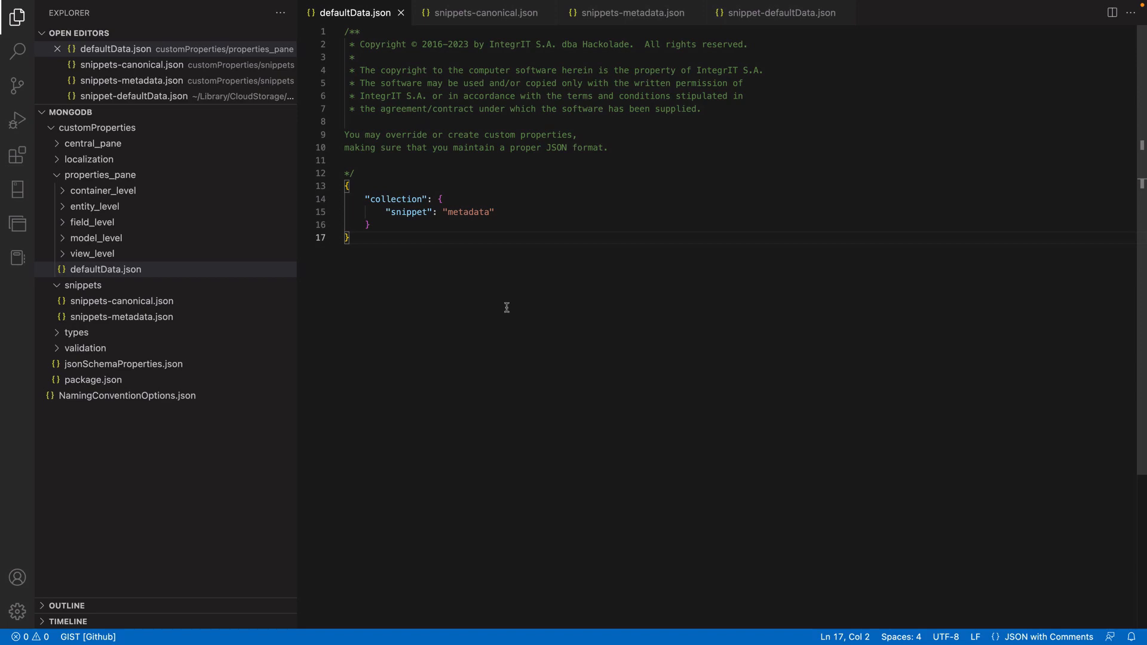
Switch back to Hackolade, reopen the recent MongoDB model New Model, and recheck the snippet setting in defaultData.json.
key(super+Tab)
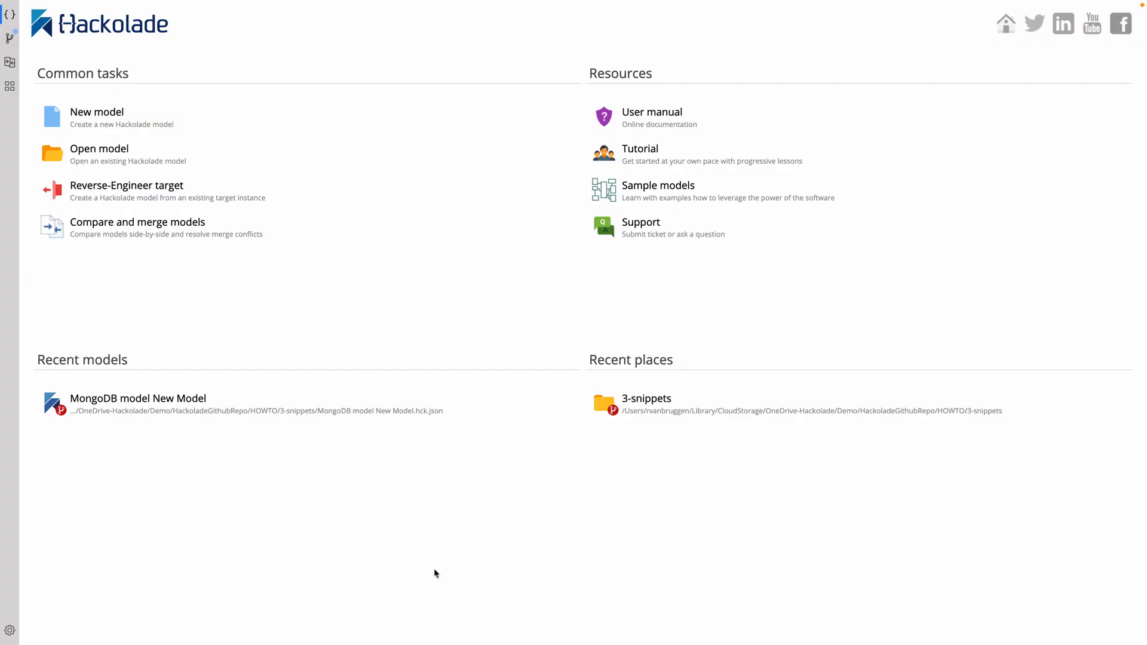
click(147, 406)
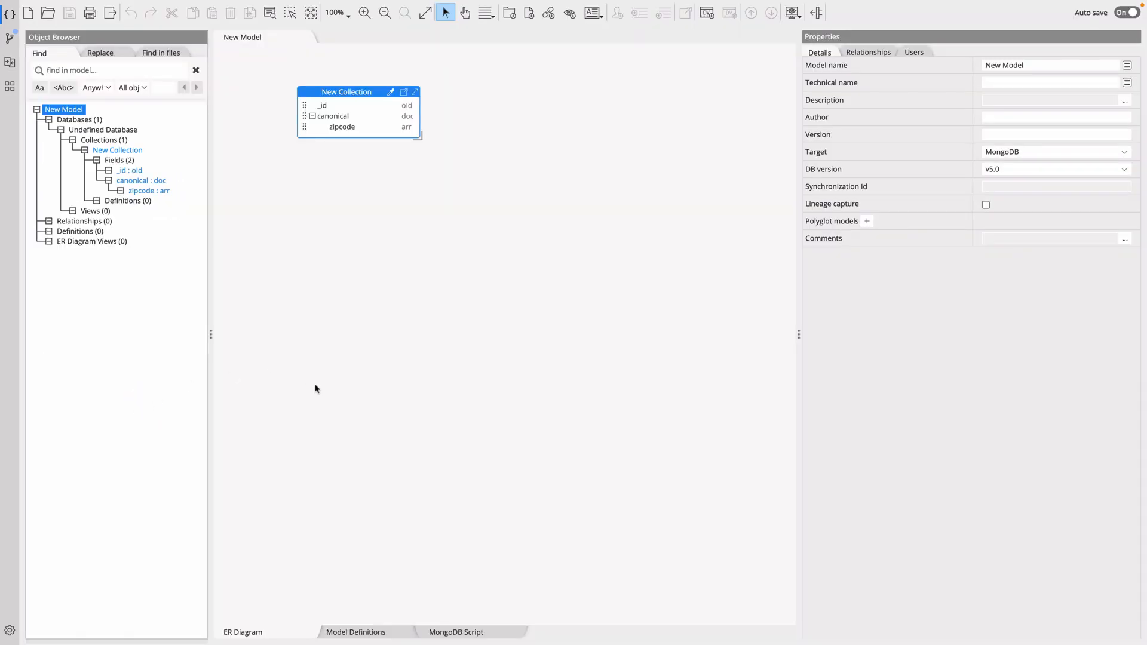
key(ctrl+Left)
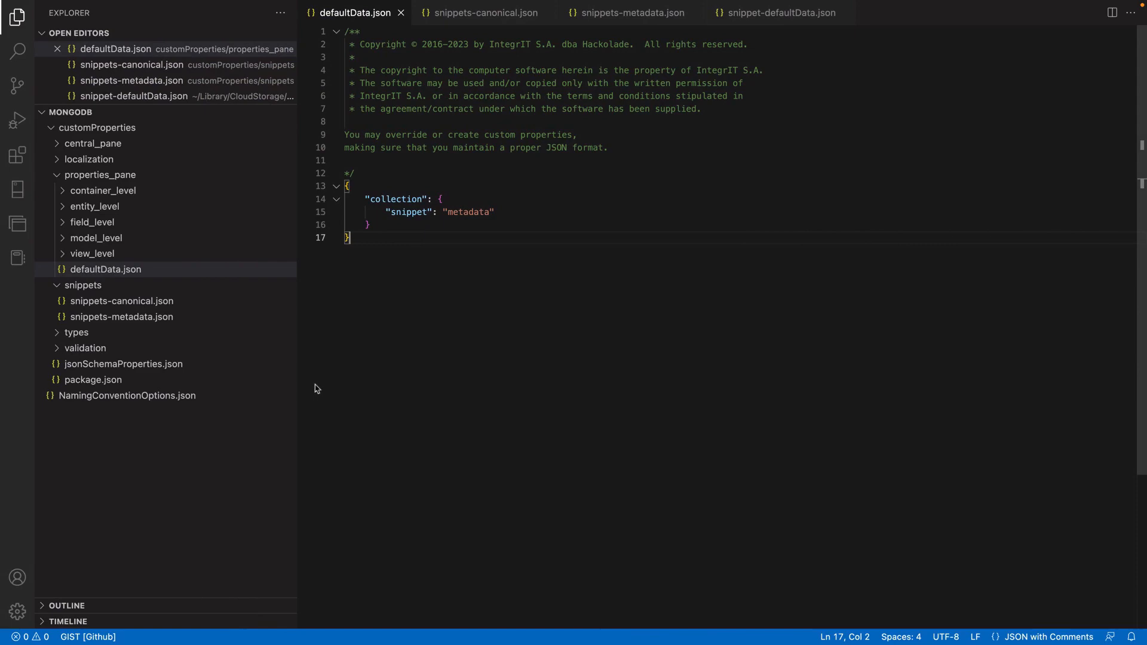
key(ctrl+Right)
Add a second collection beside the existing one and compare its metadata field with the first collection's canonical field.
right_click(488, 202)
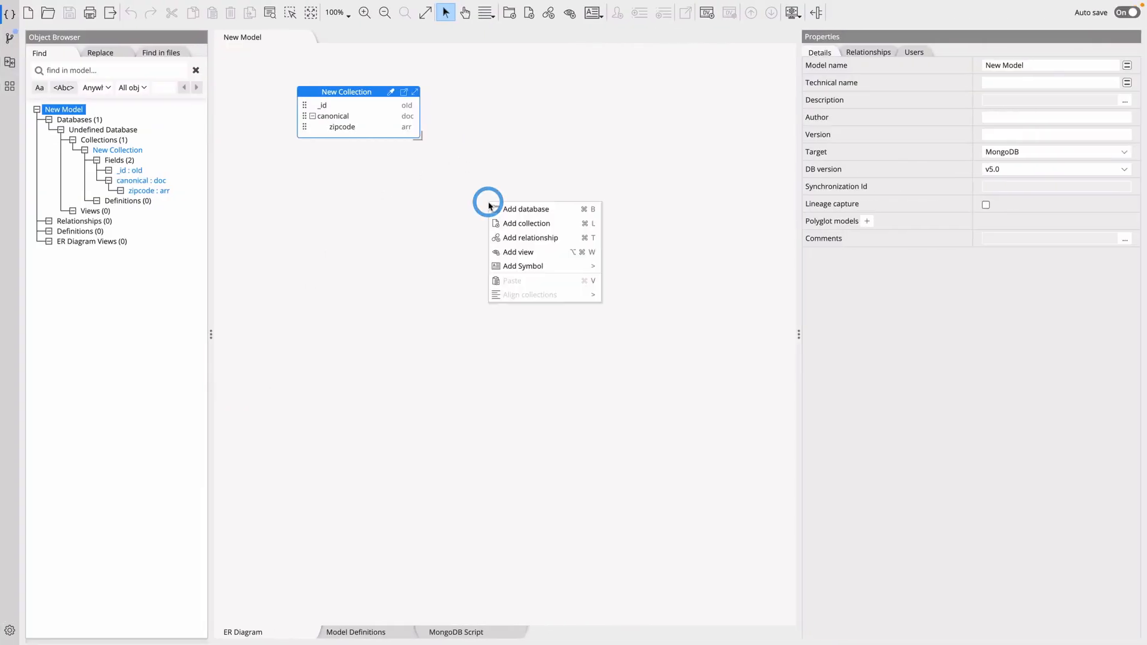
click(533, 226)
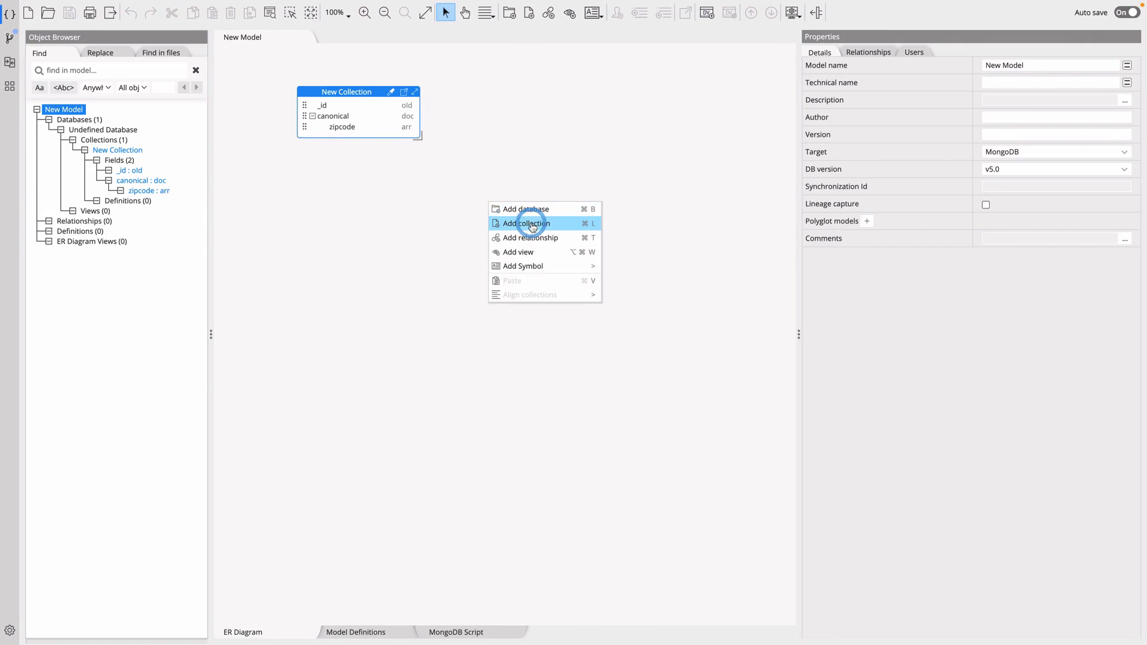
drag(547, 207, 521, 91)
click(495, 115)
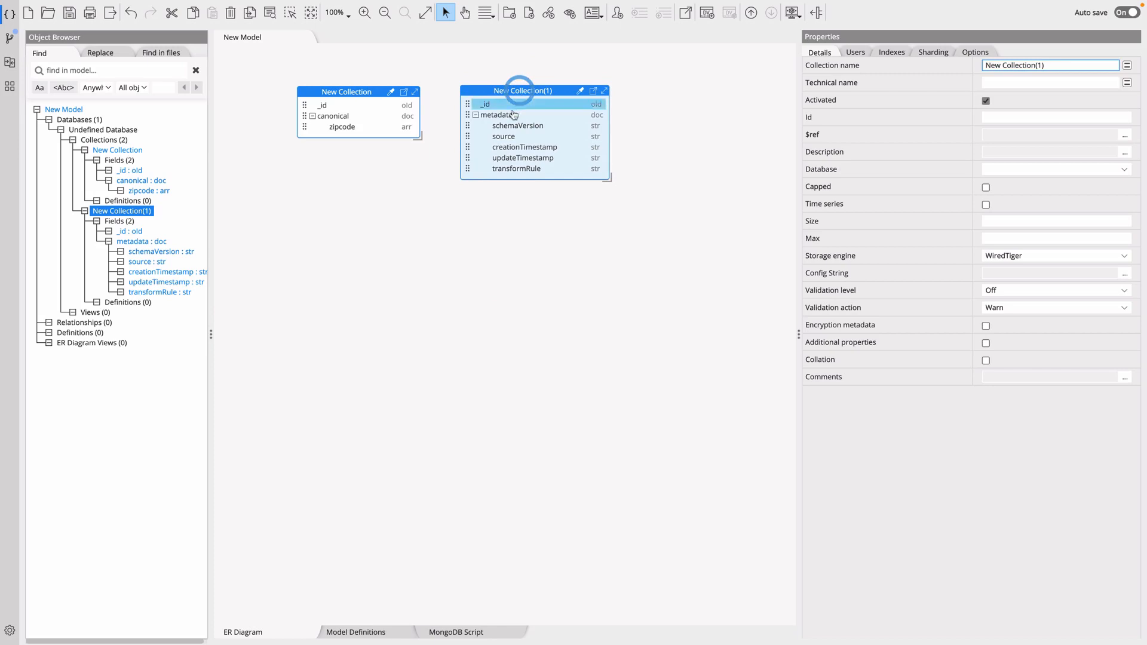
click(333, 115)
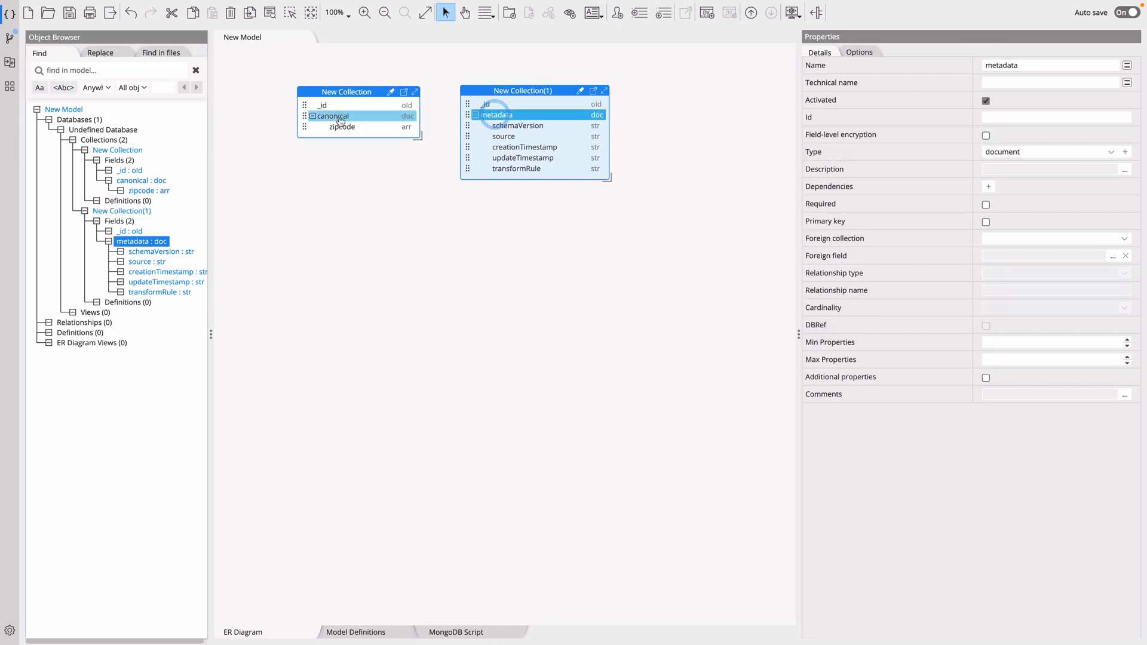